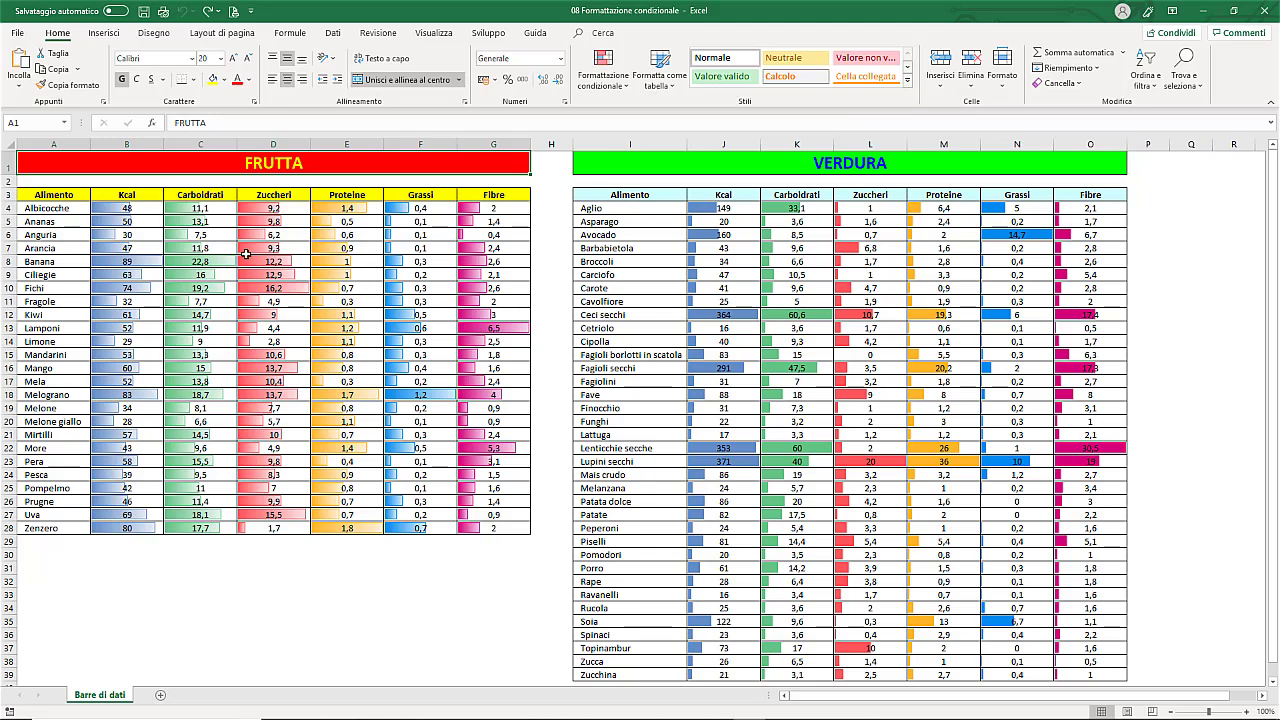
- Select the fruit Kcal values B4:B28, reselecting after jumping back to the sheet top
left_click_drag(140, 207, 128, 528)
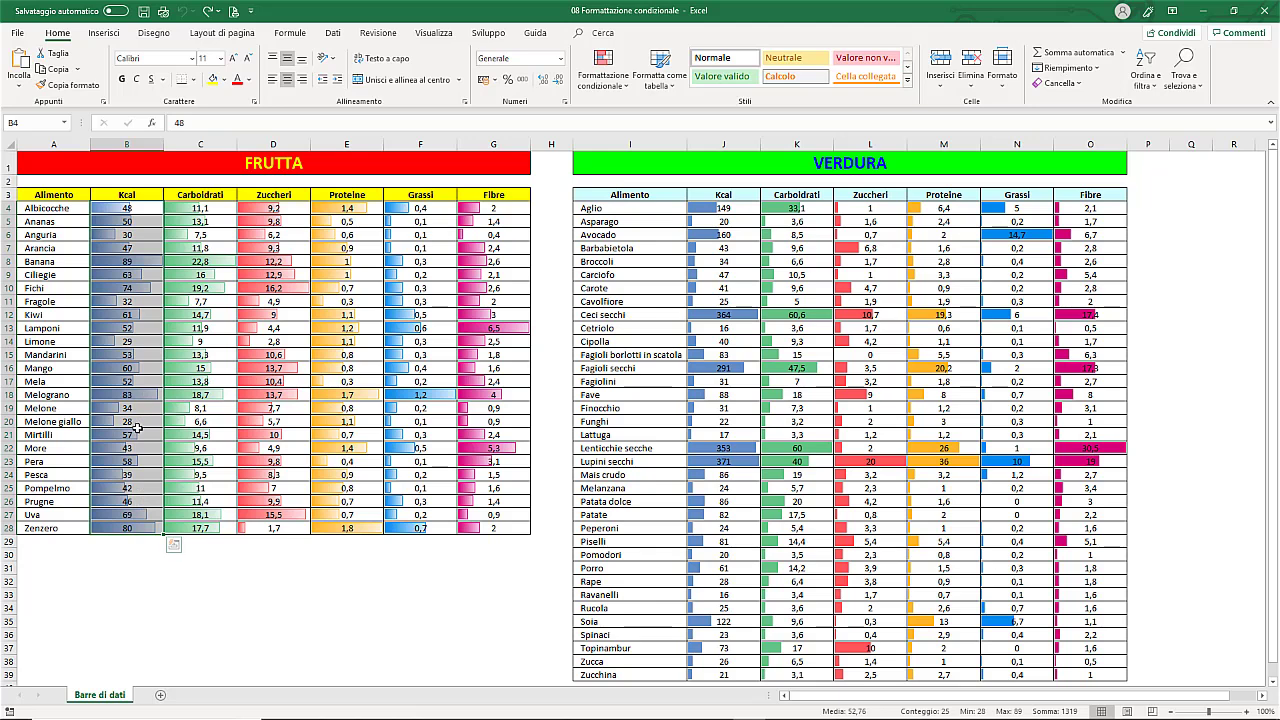
key("ctrl+Home")
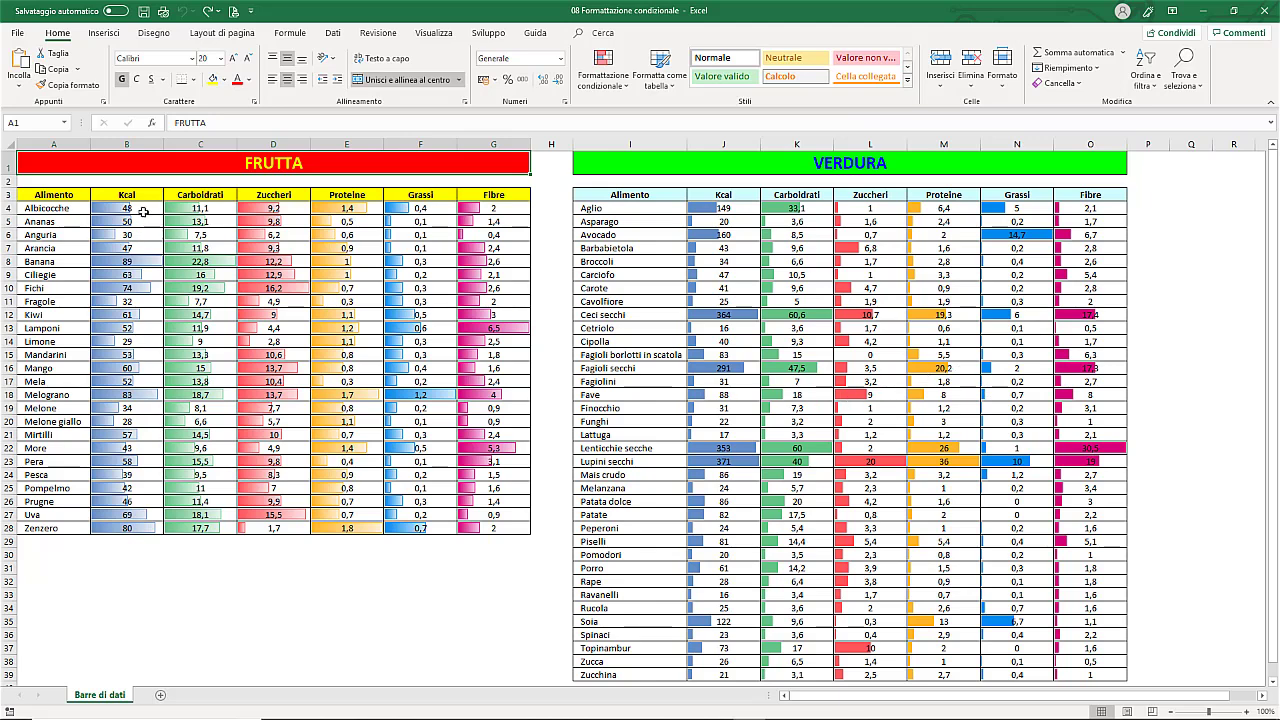
left_click_drag(144, 207, 125, 527)
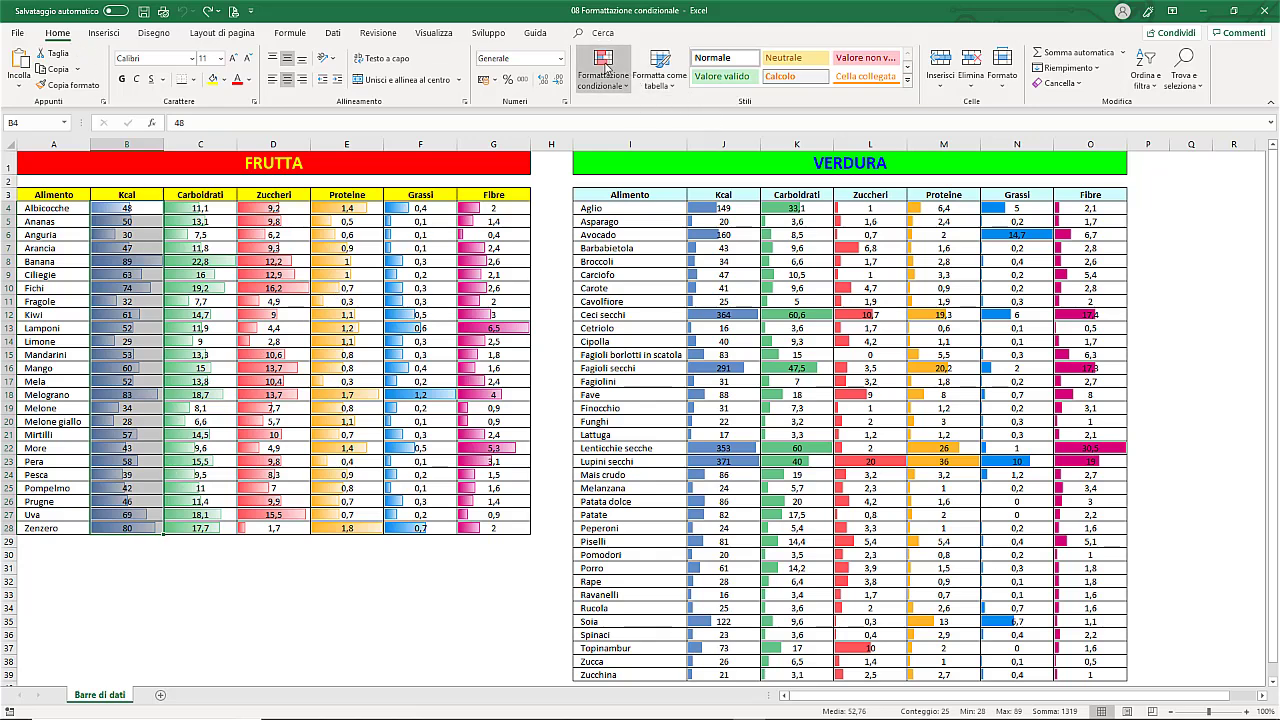
left_click(606, 68)
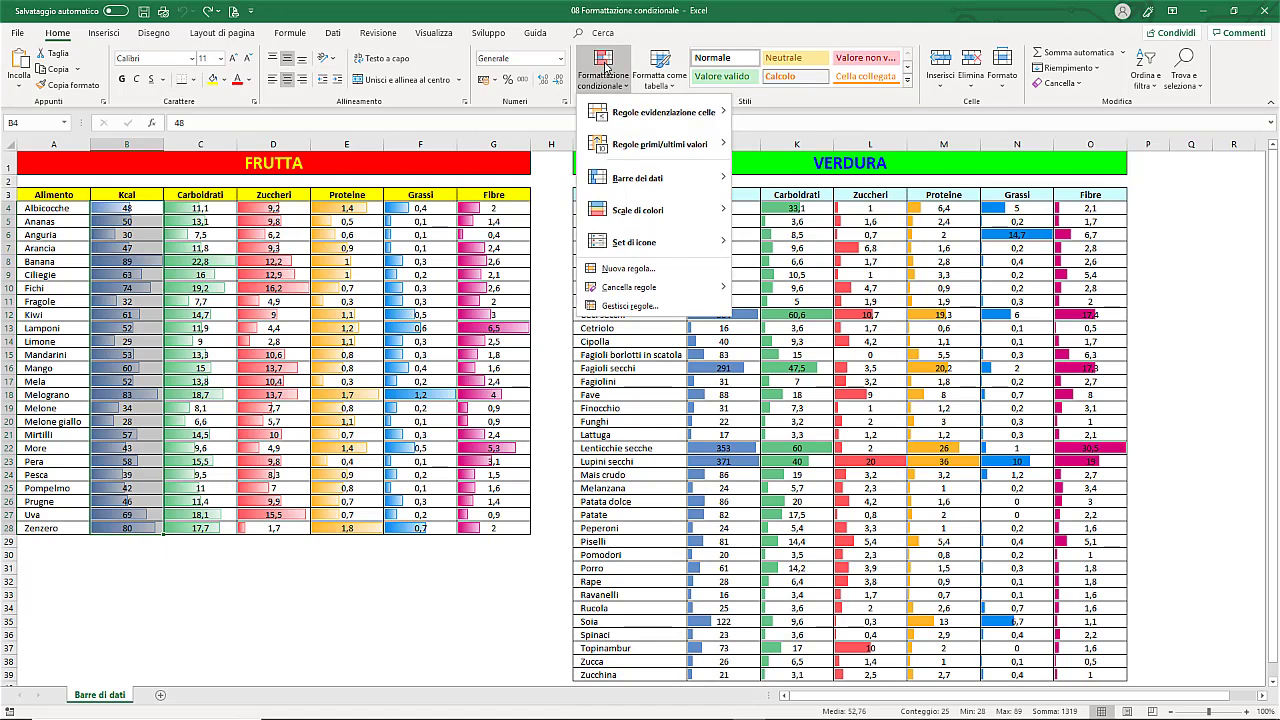
mouse_move(650, 287)
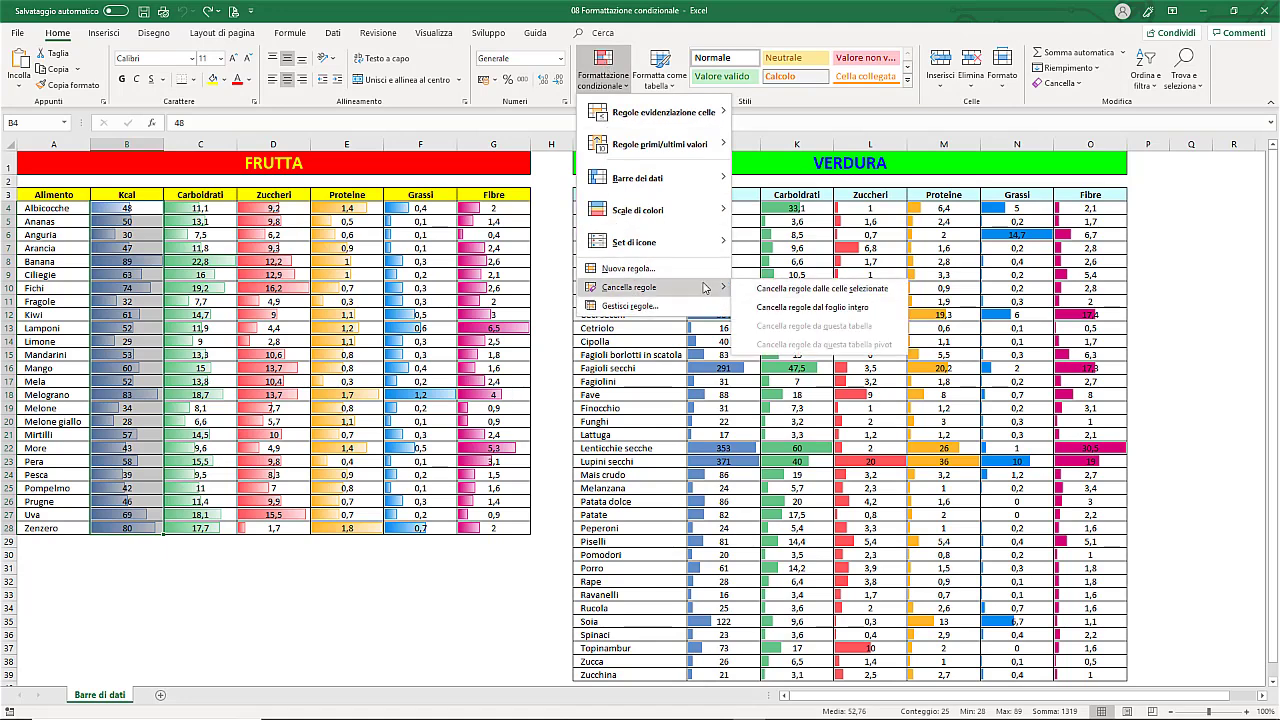
left_click(826, 290)
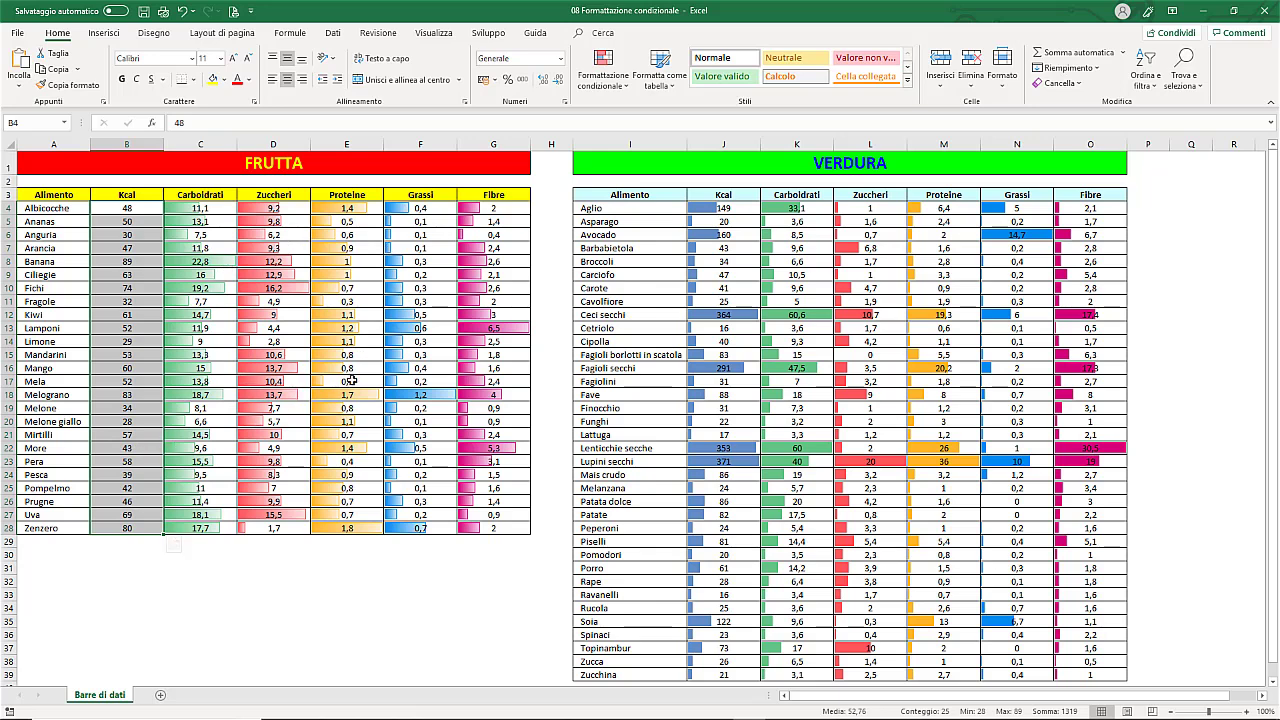
left_click(613, 86)
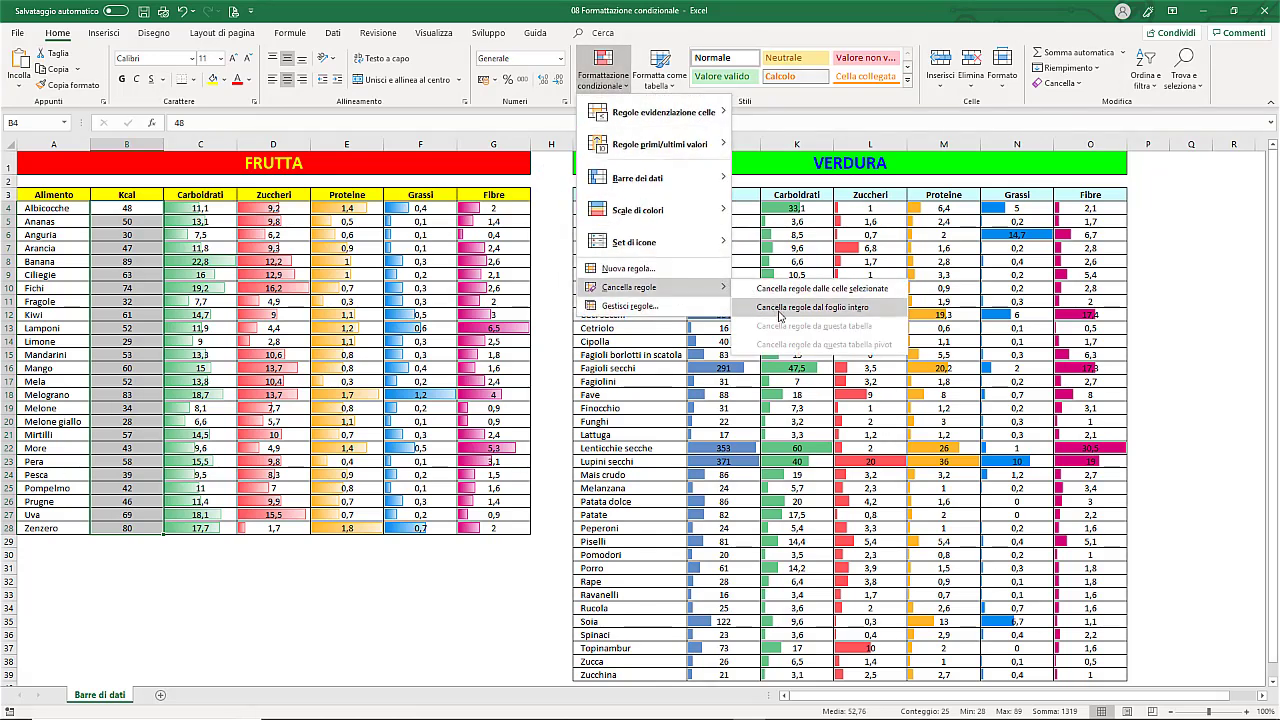
left_click(780, 316)
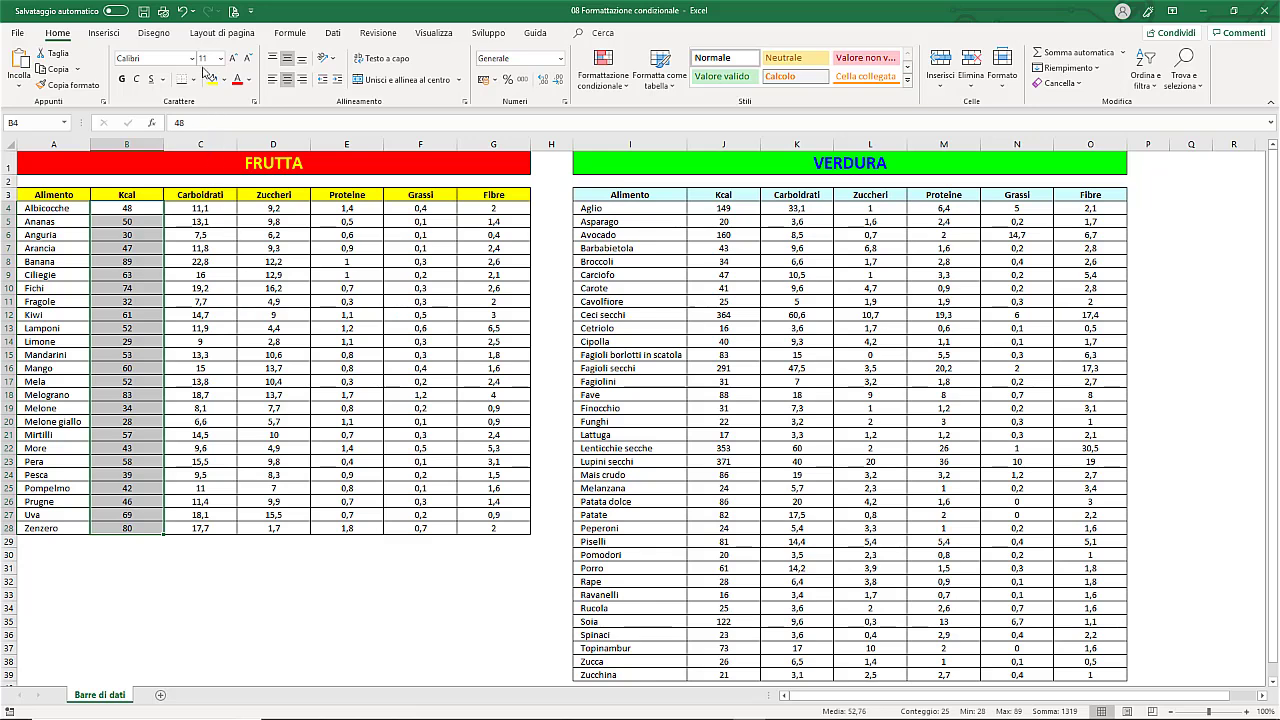
left_click(183, 12)
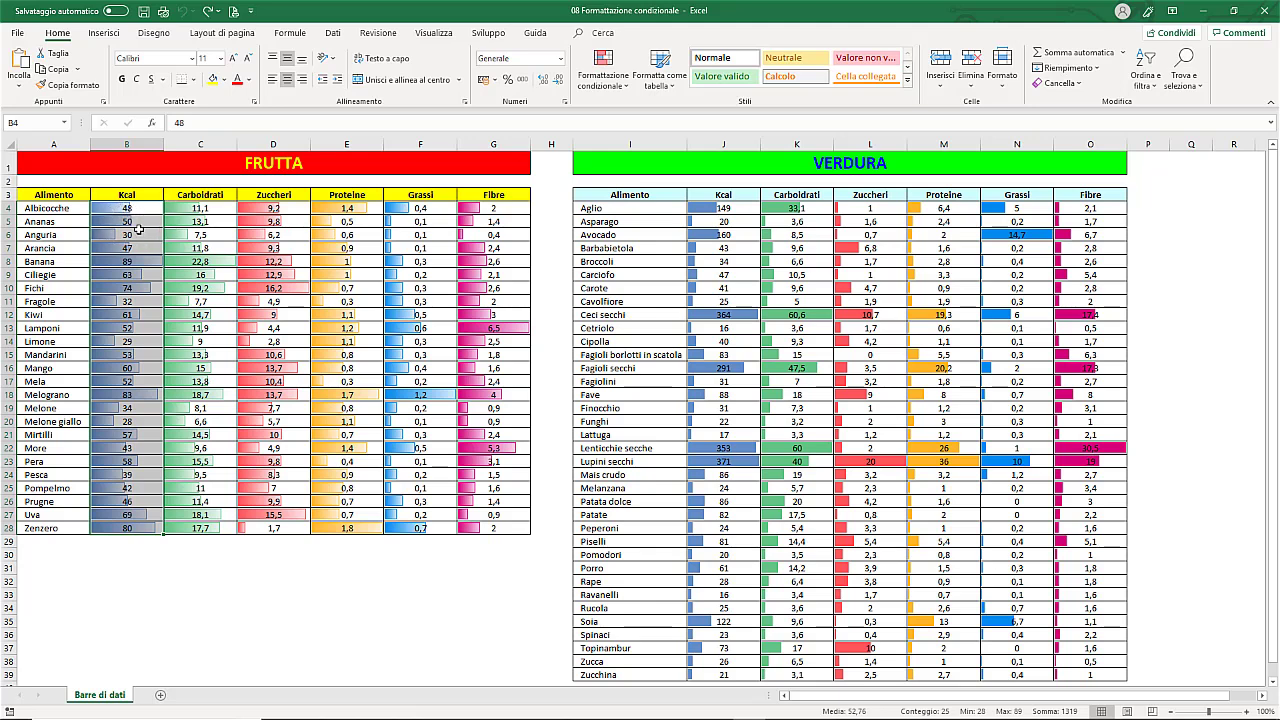
left_click(144, 208)
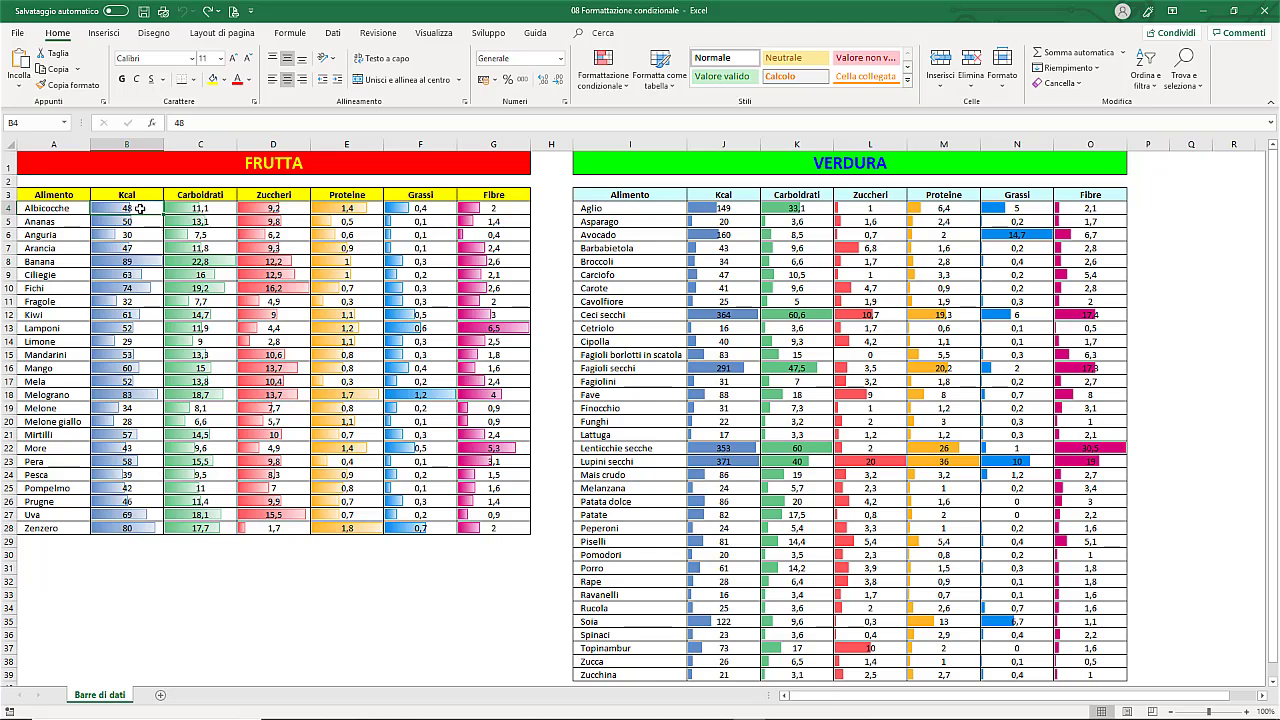
type("150")
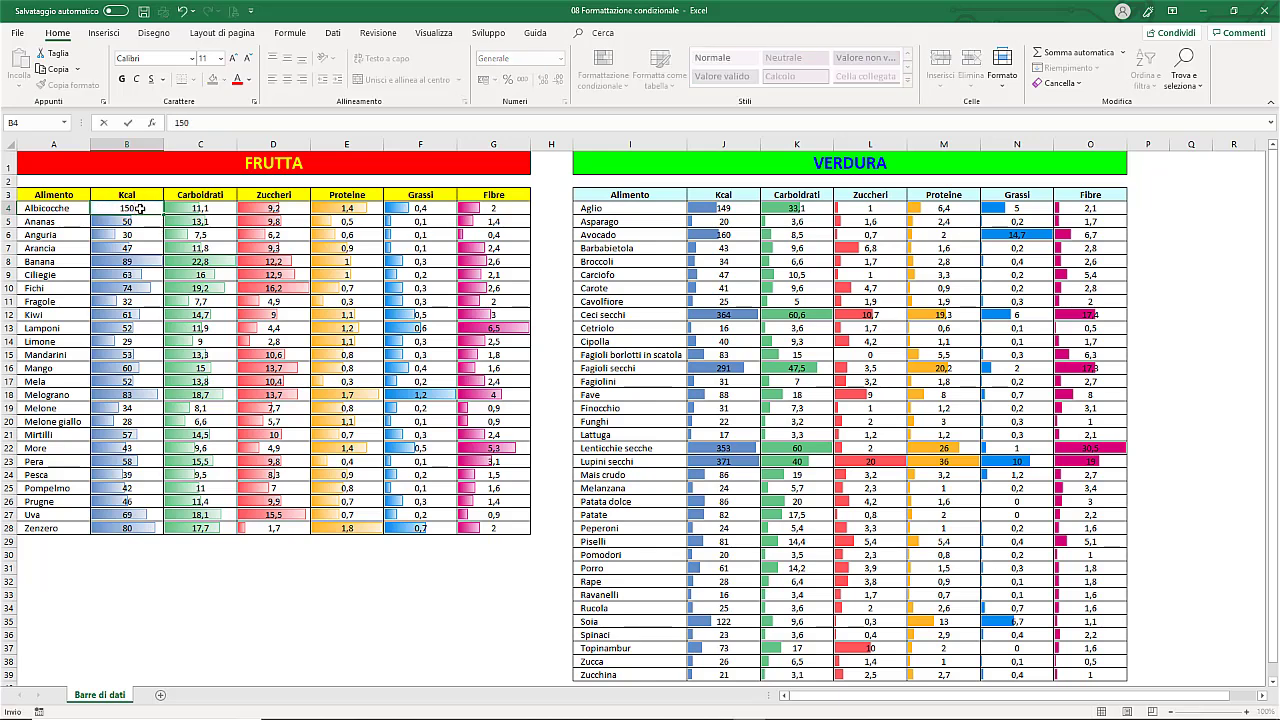
key("Return")
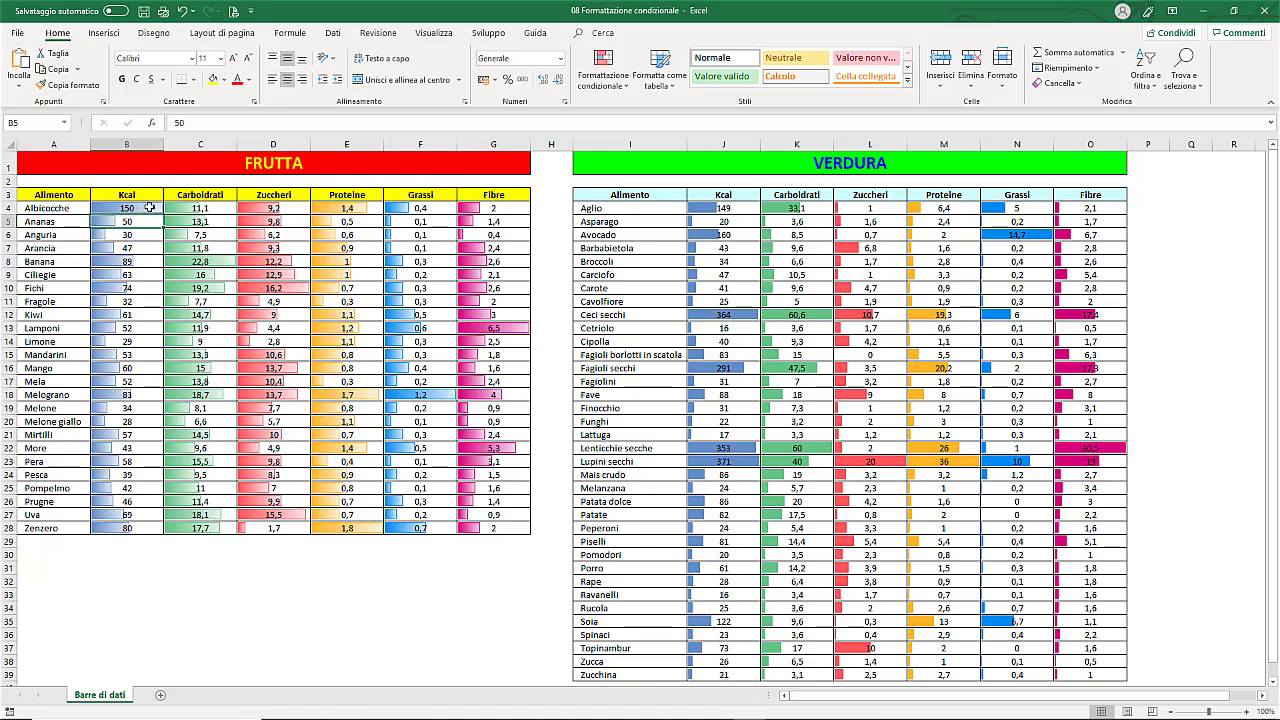
left_click(185, 12)
- Clear all conditional formatting rules from the sheet and select the fruit Kcal values B4:B28
left_click(603, 78)
mouse_move(630, 287)
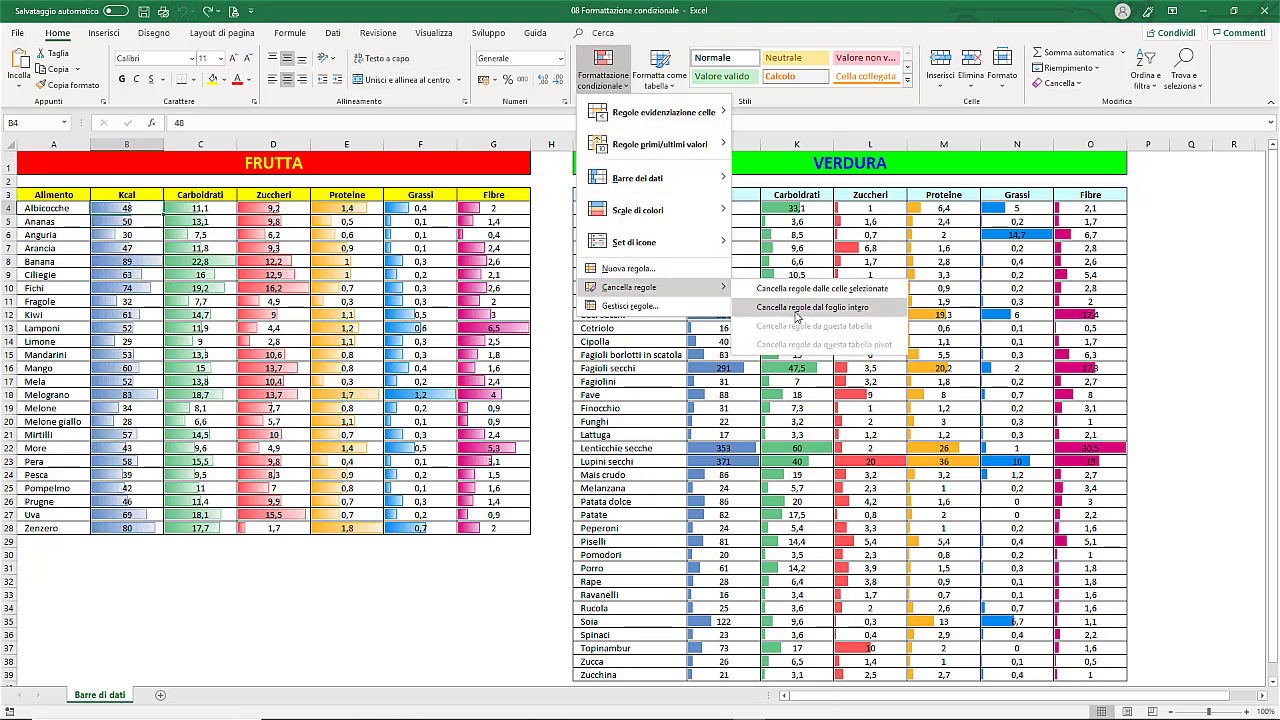
left_click(797, 312)
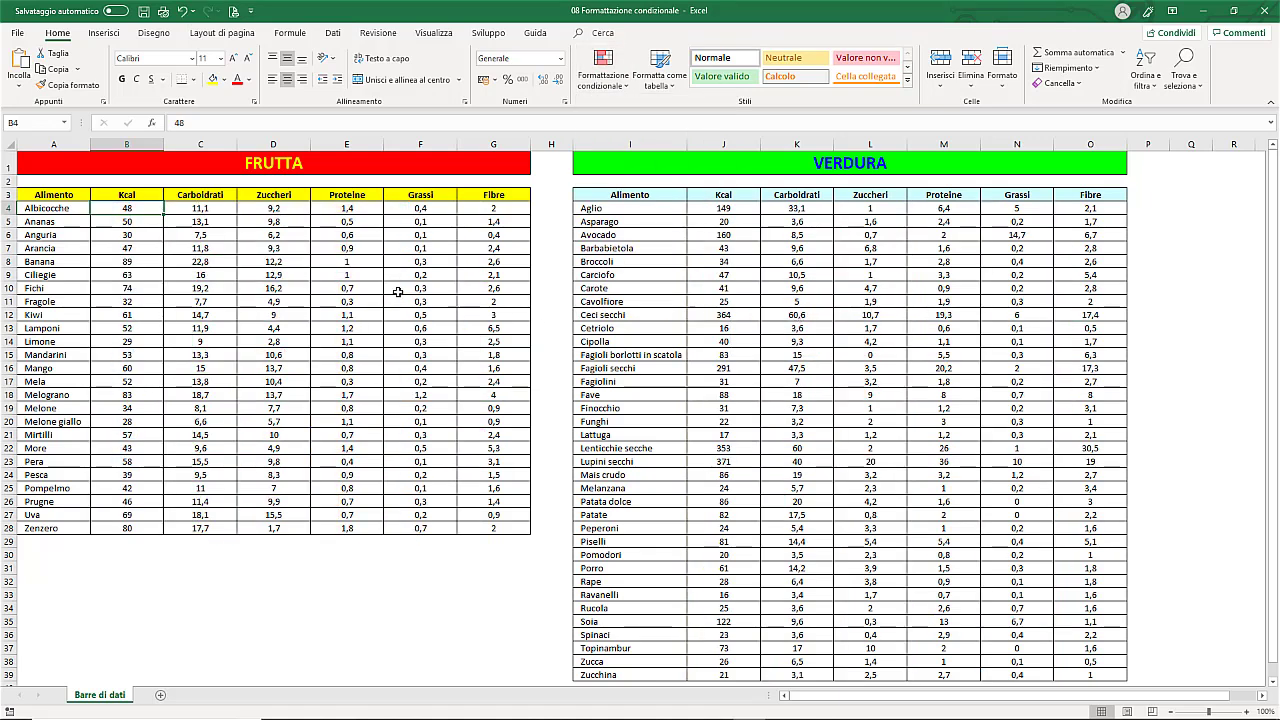
left_click_drag(128, 207, 118, 524)
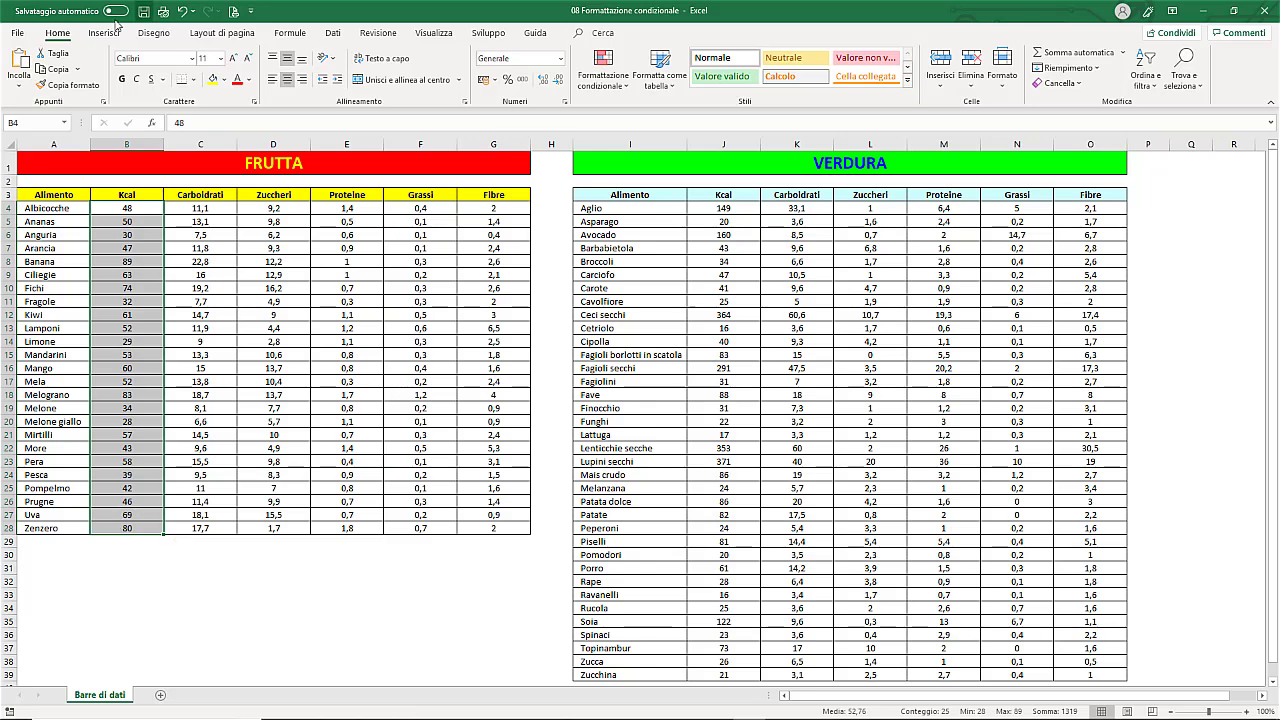
- Apply blue gradient fill data bars to the fruit Kcal values
left_click(612, 78)
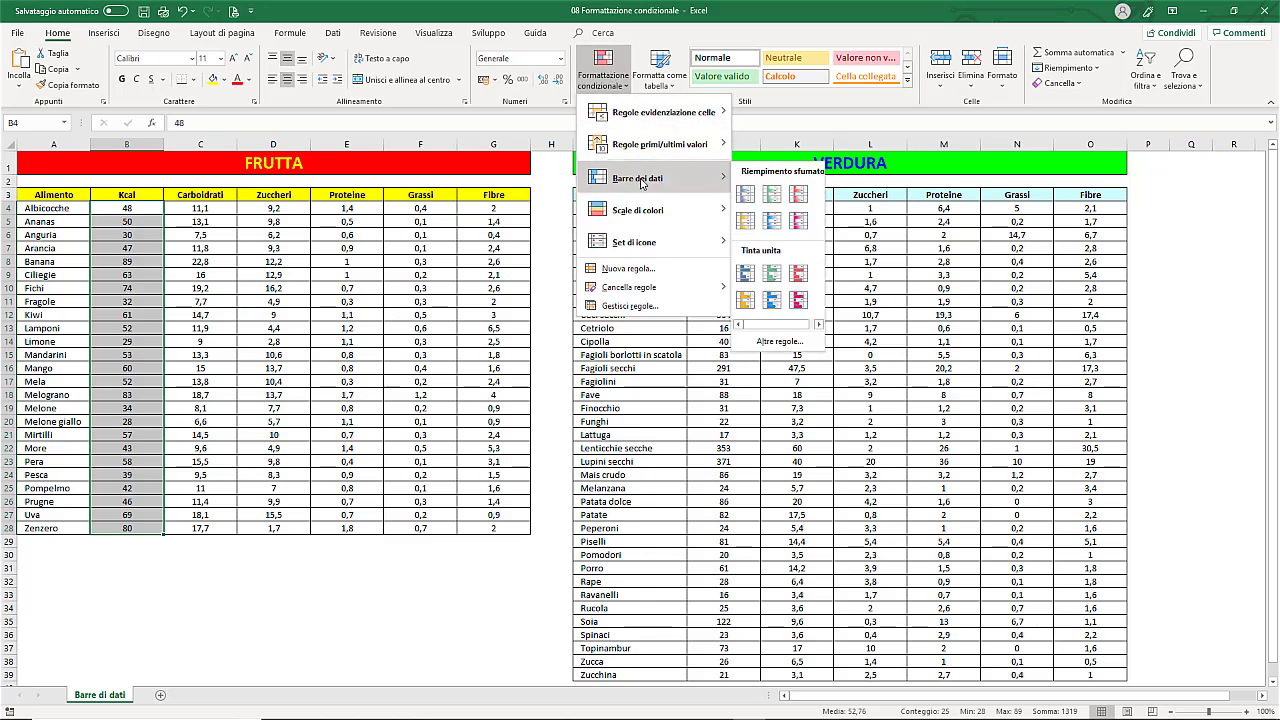
mouse_move(637, 178)
left_click(744, 196)
left_click(613, 84)
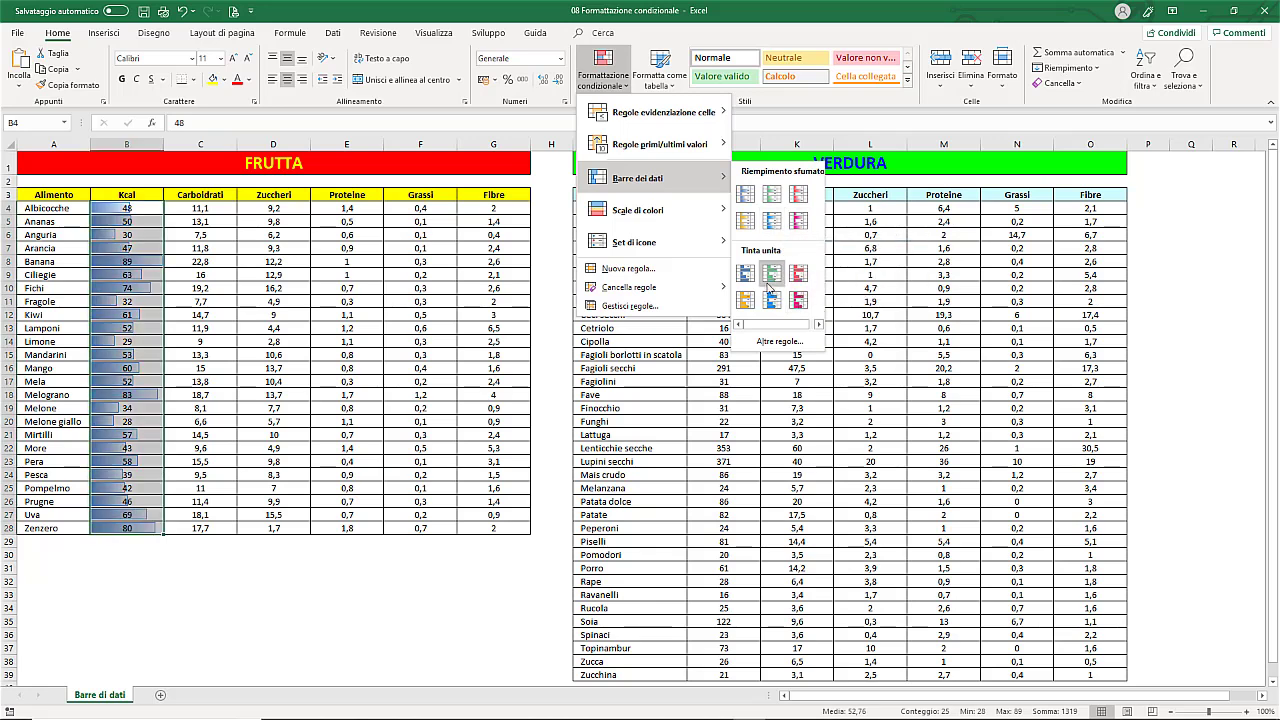
- Add a Kcal data bar rule with Show Bar Only, hiding the calorie numbers
left_click(770, 343)
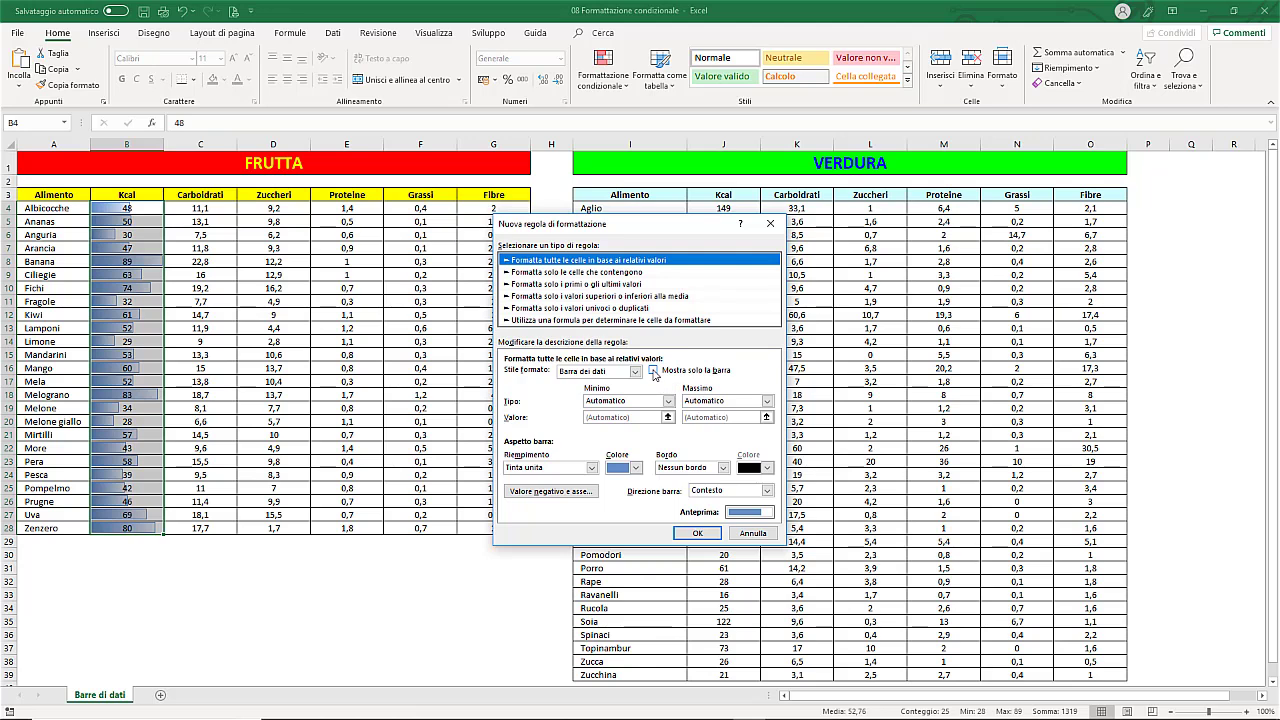
left_click(653, 370)
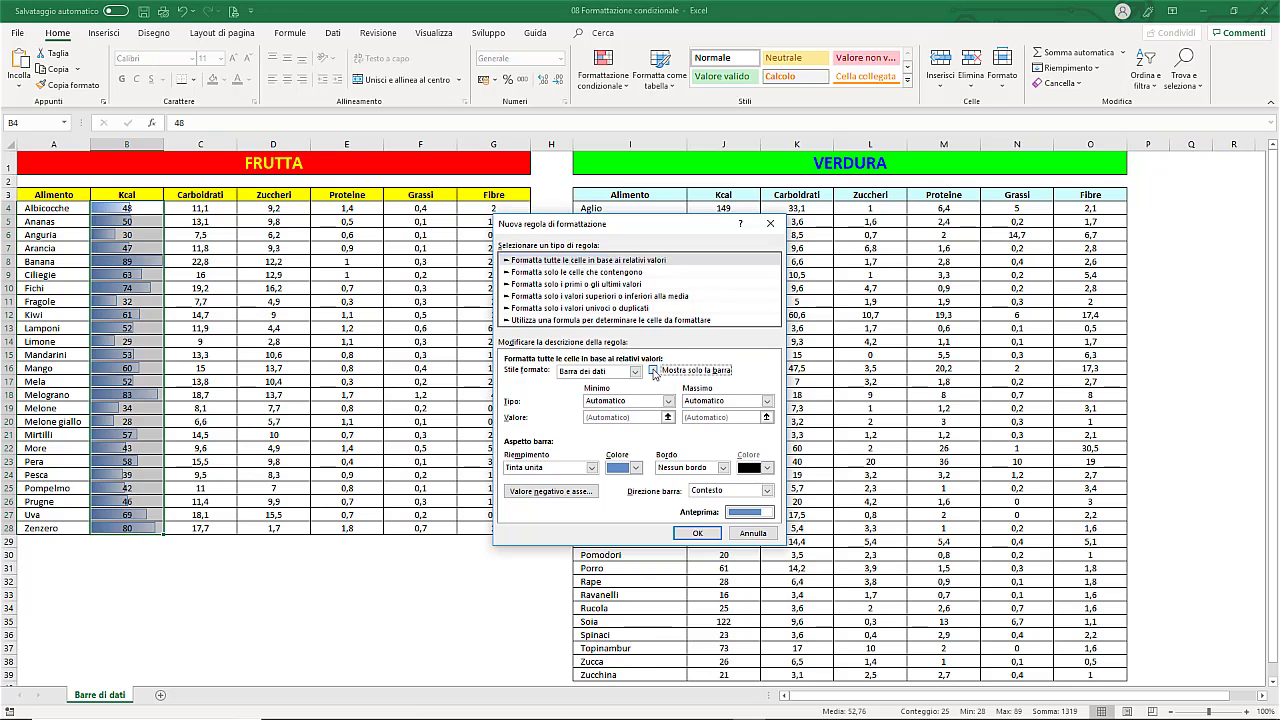
left_click(697, 533)
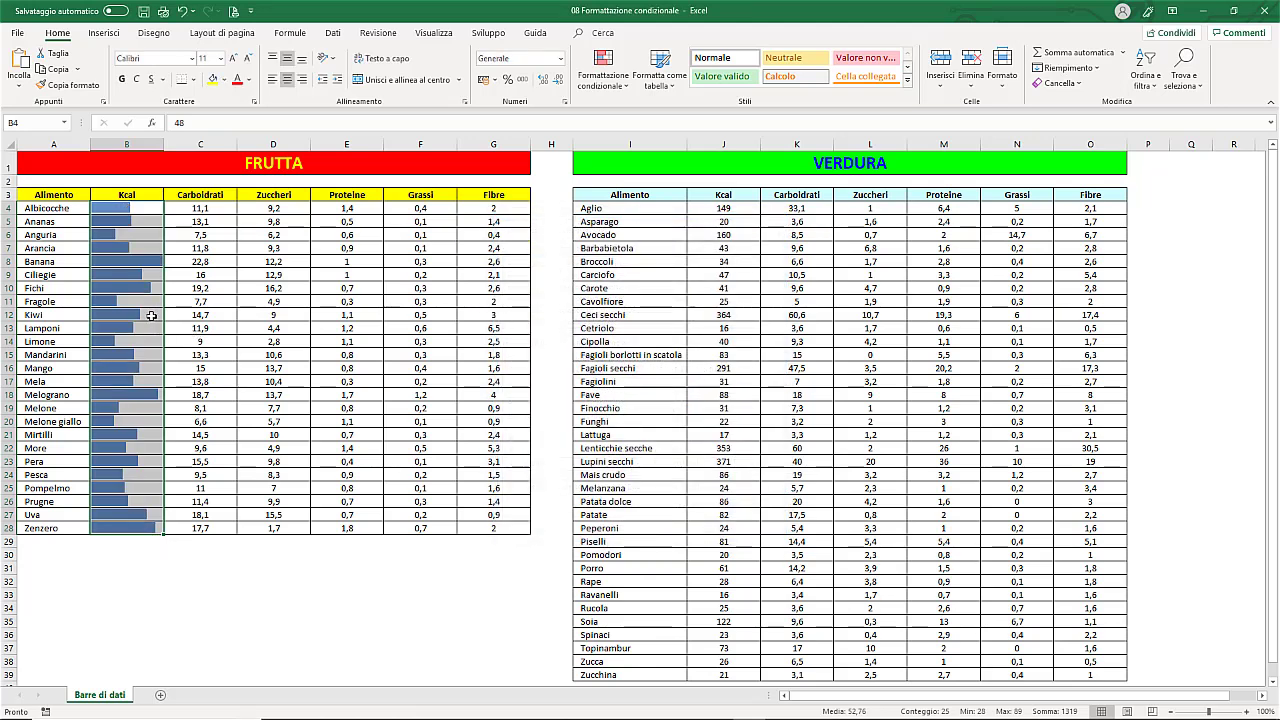
left_click(611, 79)
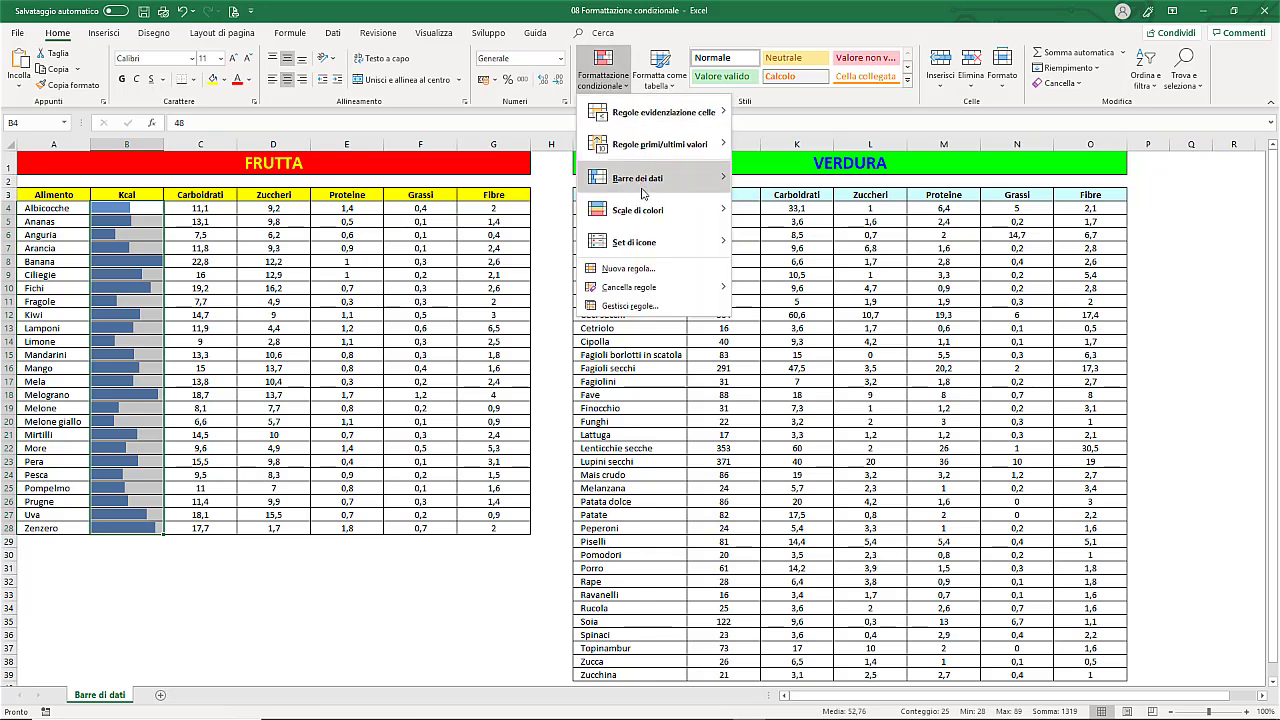
mouse_move(652, 178)
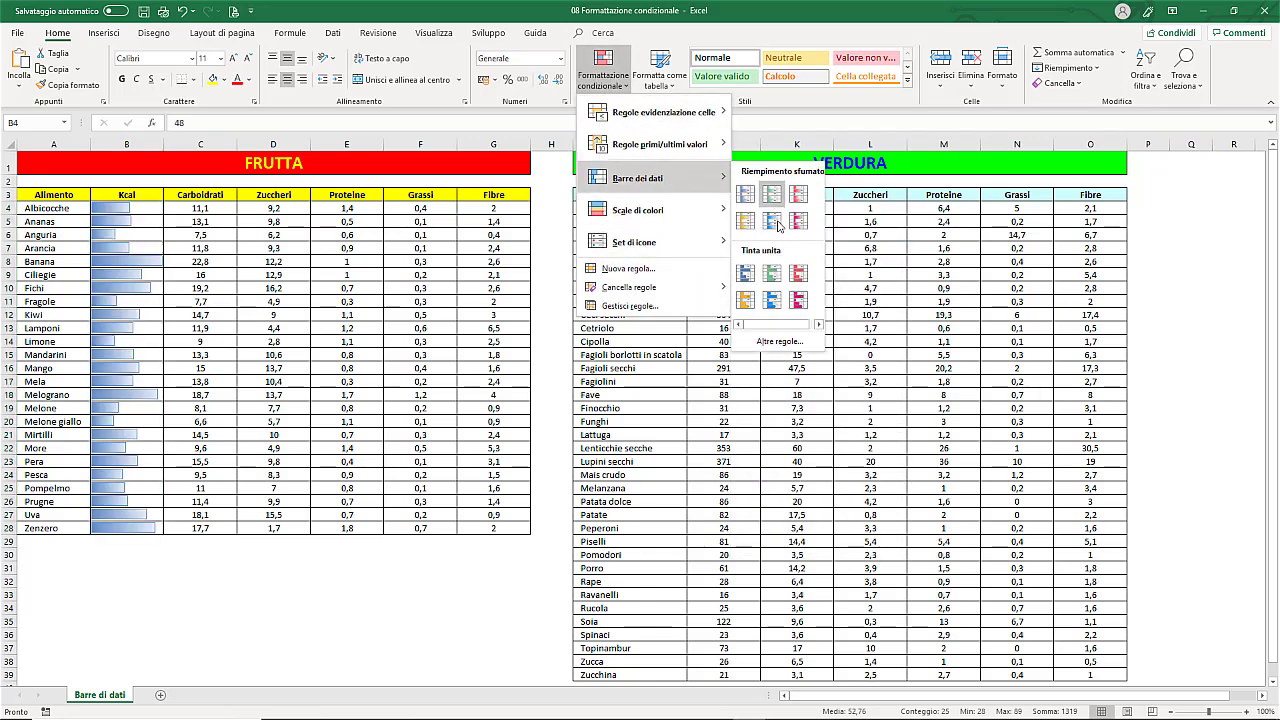
- Start a new Kcal data bar rule with a purple bar colour
left_click(767, 343)
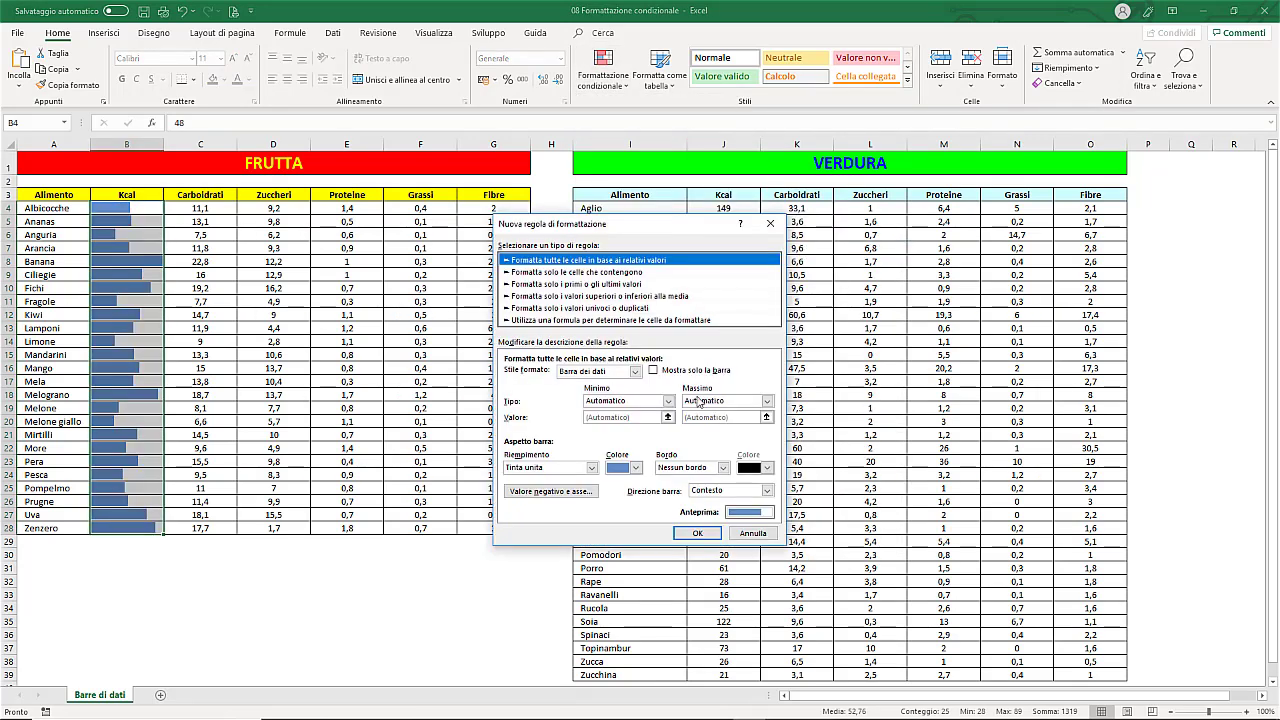
left_click(636, 467)
left_click(706, 592)
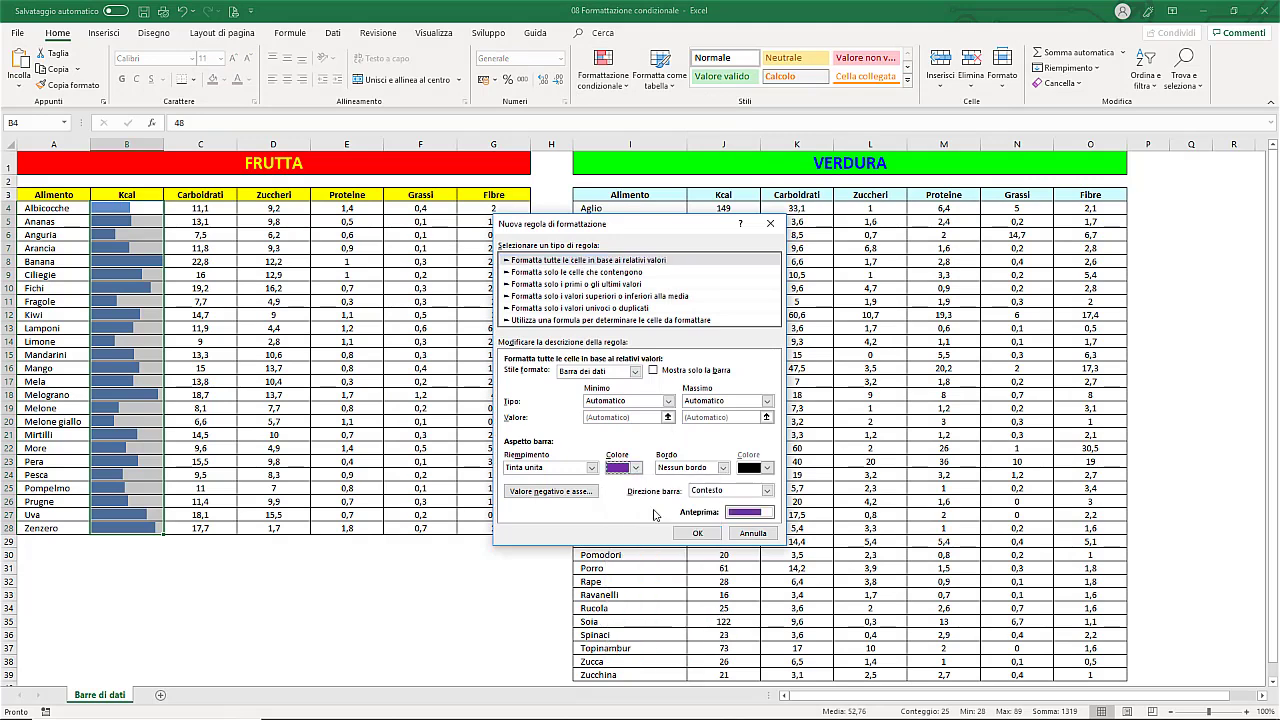
left_click(591, 467)
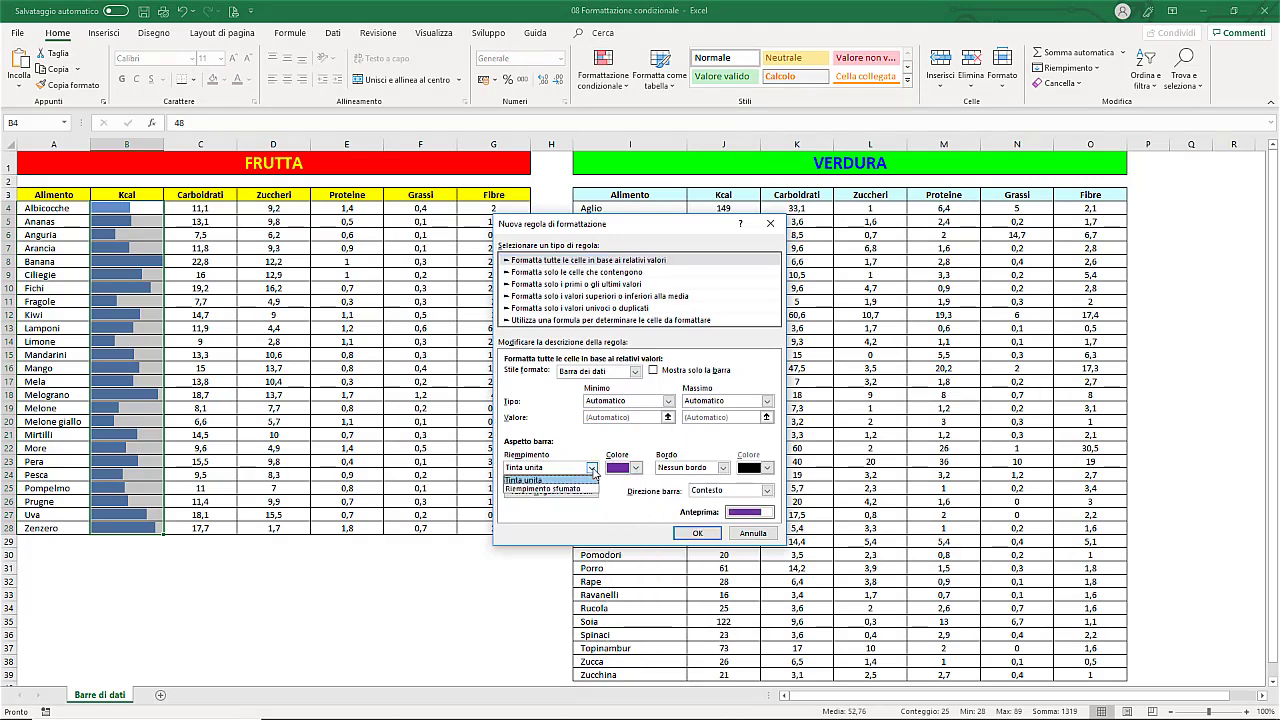
- Give the Kcal bars a solid red border and right-to-left direction, then apply the rule
left_click(722, 467)
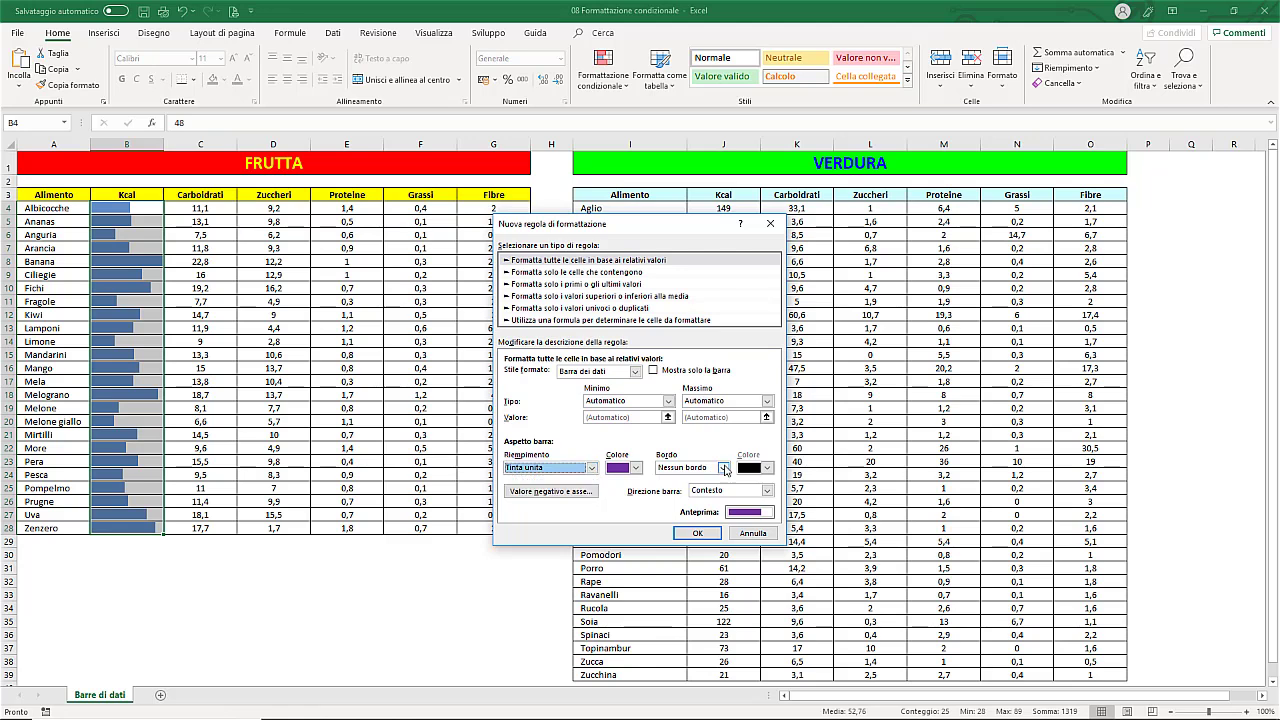
left_click(722, 467)
left_click(690, 489)
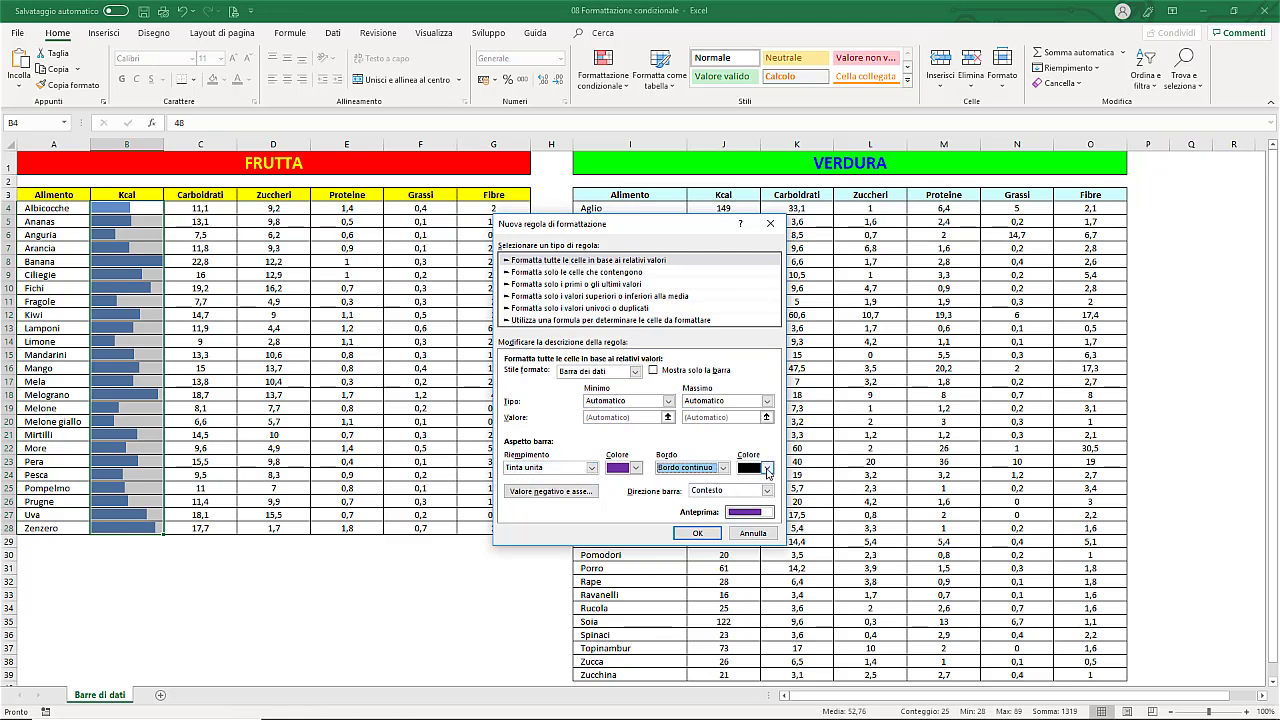
left_click(766, 467)
left_click(755, 592)
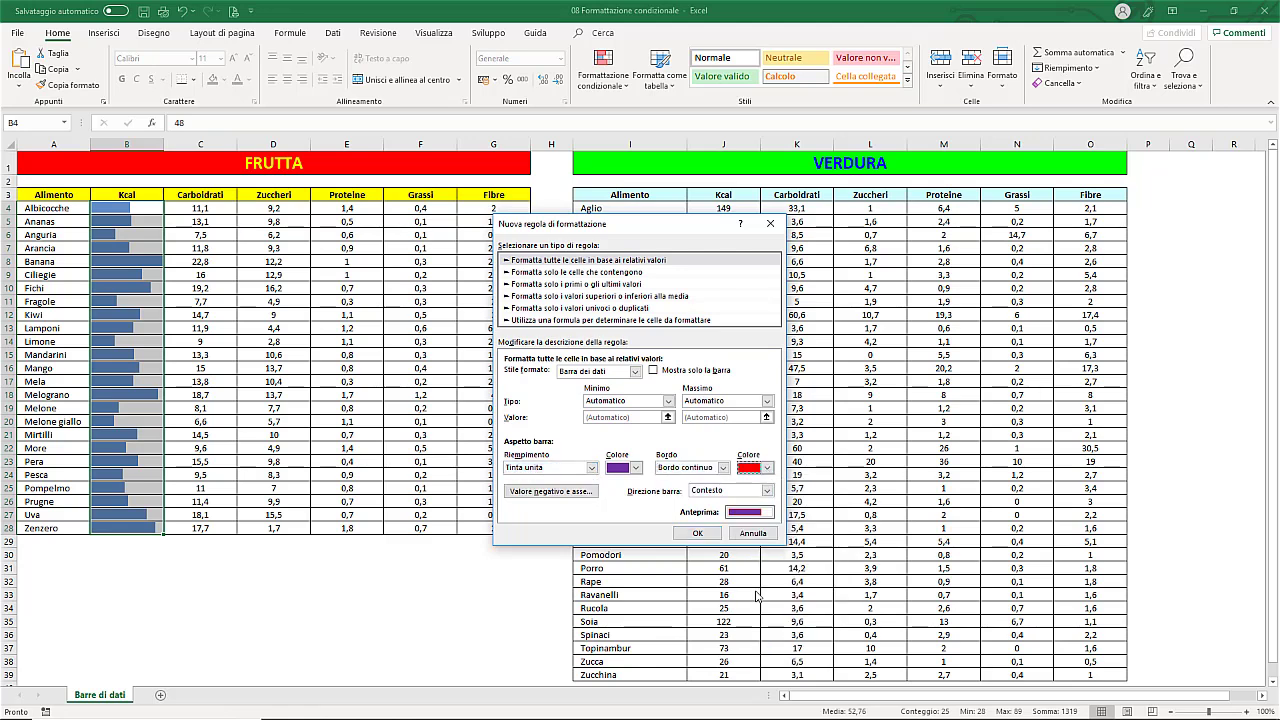
left_click(767, 490)
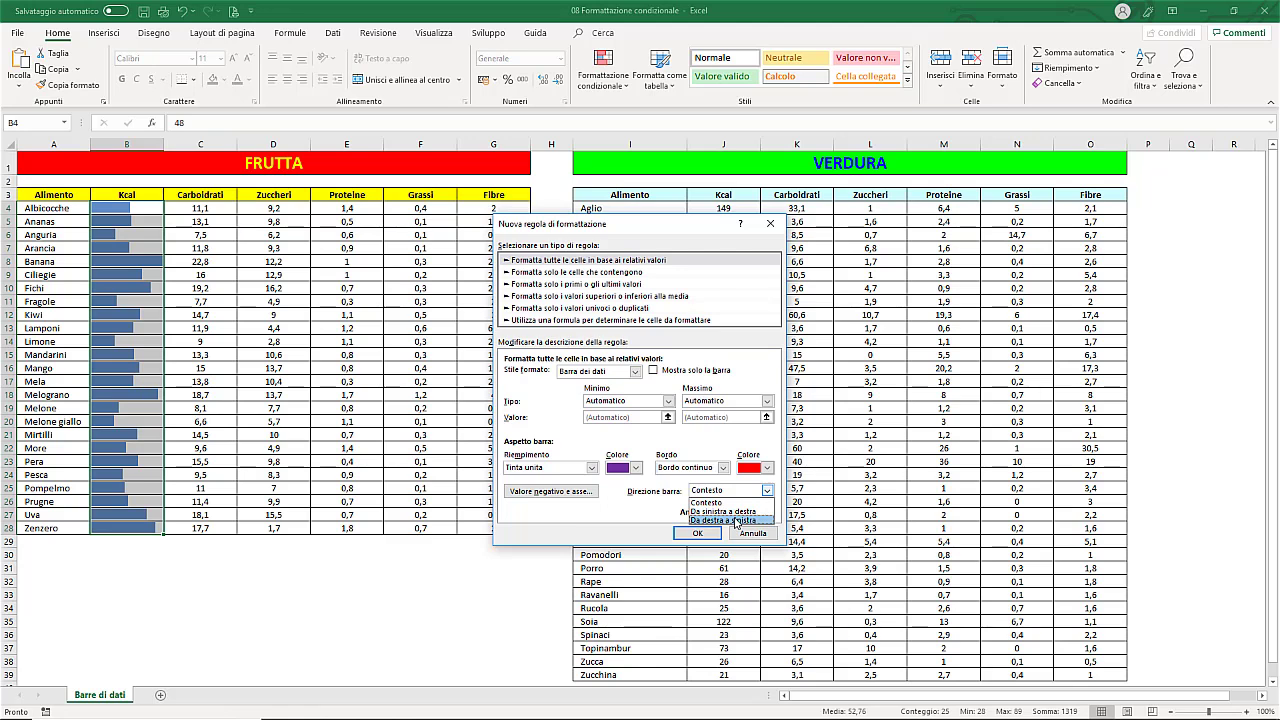
left_click(736, 522)
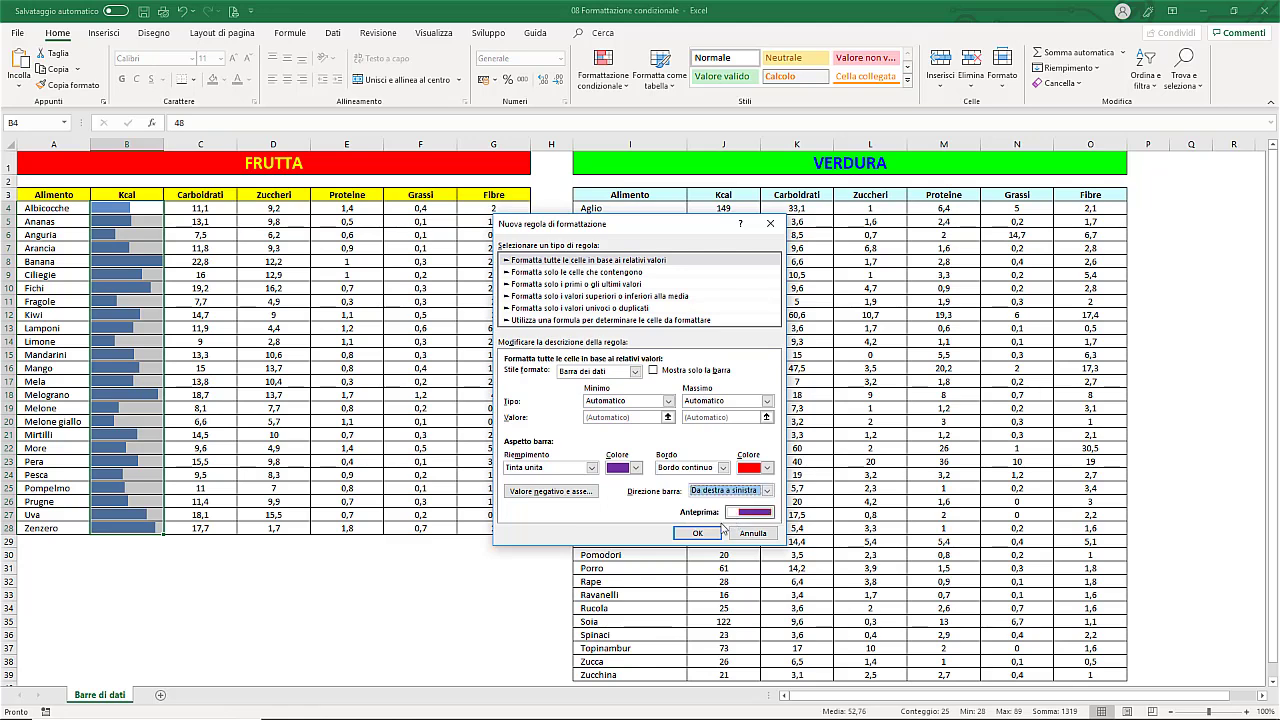
left_click(698, 533)
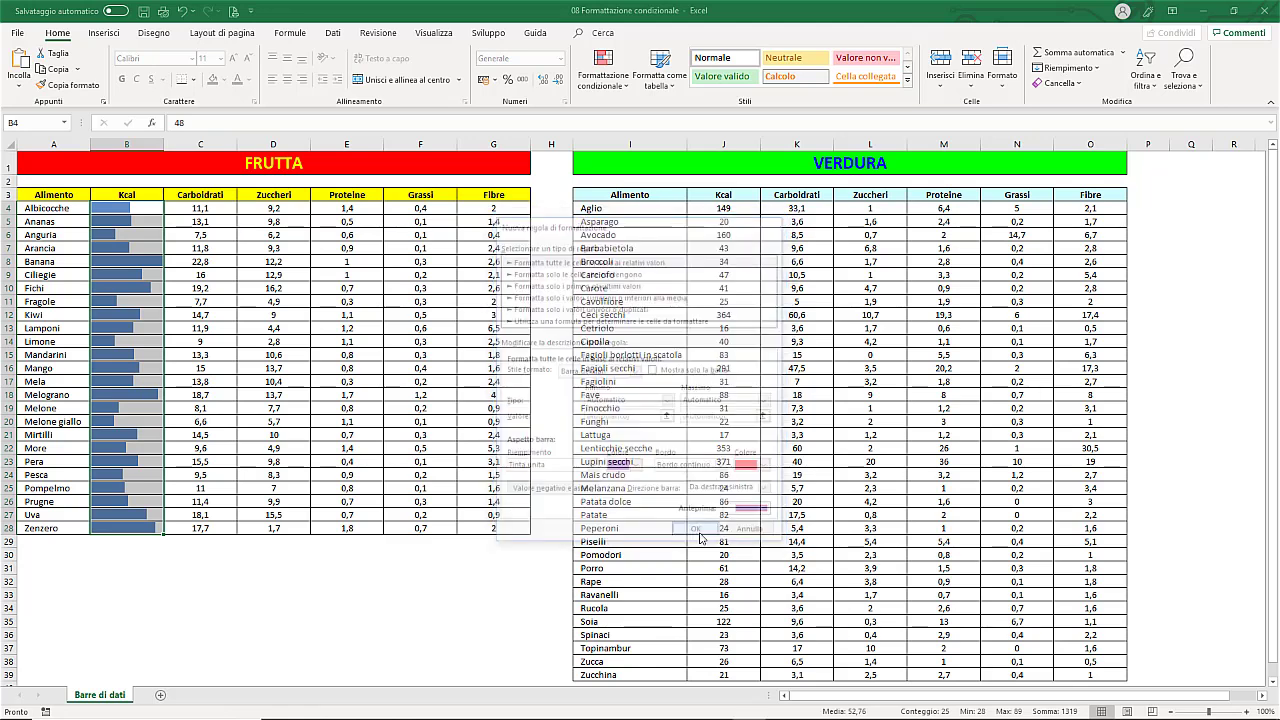
left_click(230, 316)
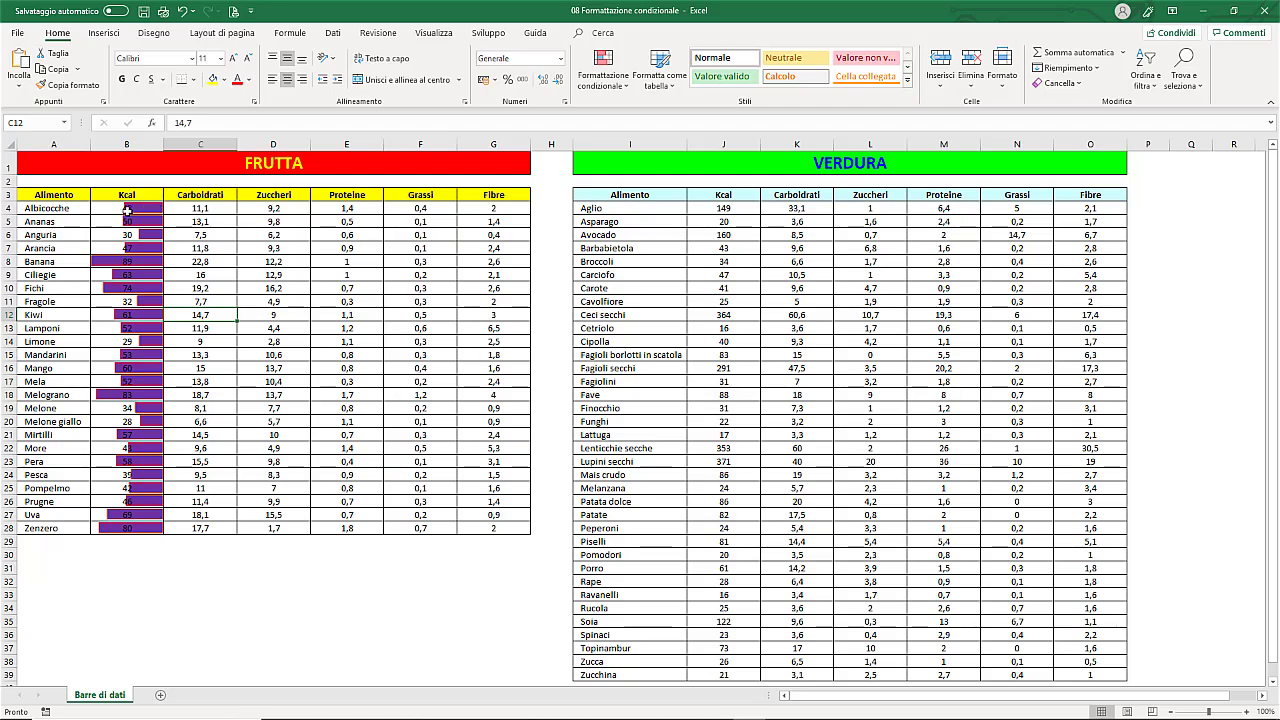
- Move to cell Q3 to show the Orario/Temperatura table in columns Q–R
left_click(1190, 194)
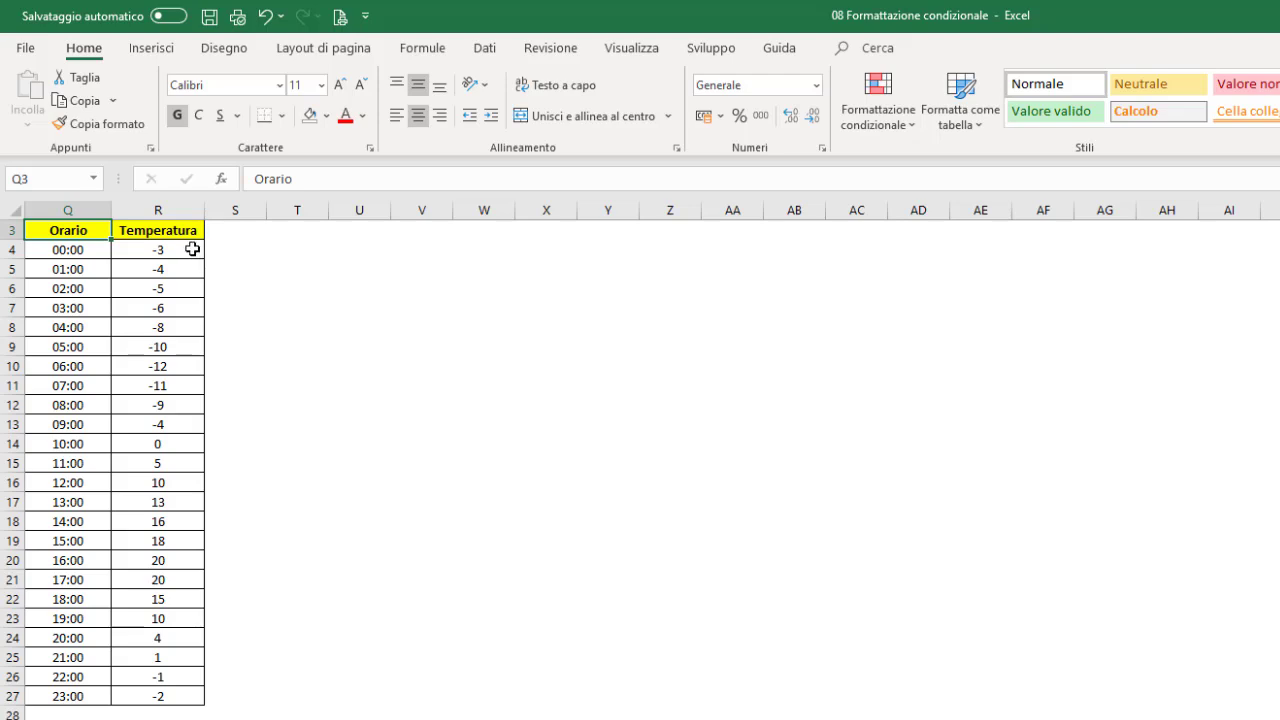
- Select Temperatura values R4:R27 and open Data Bars > More Rules for a custom rule
left_click_drag(192, 249, 166, 700)
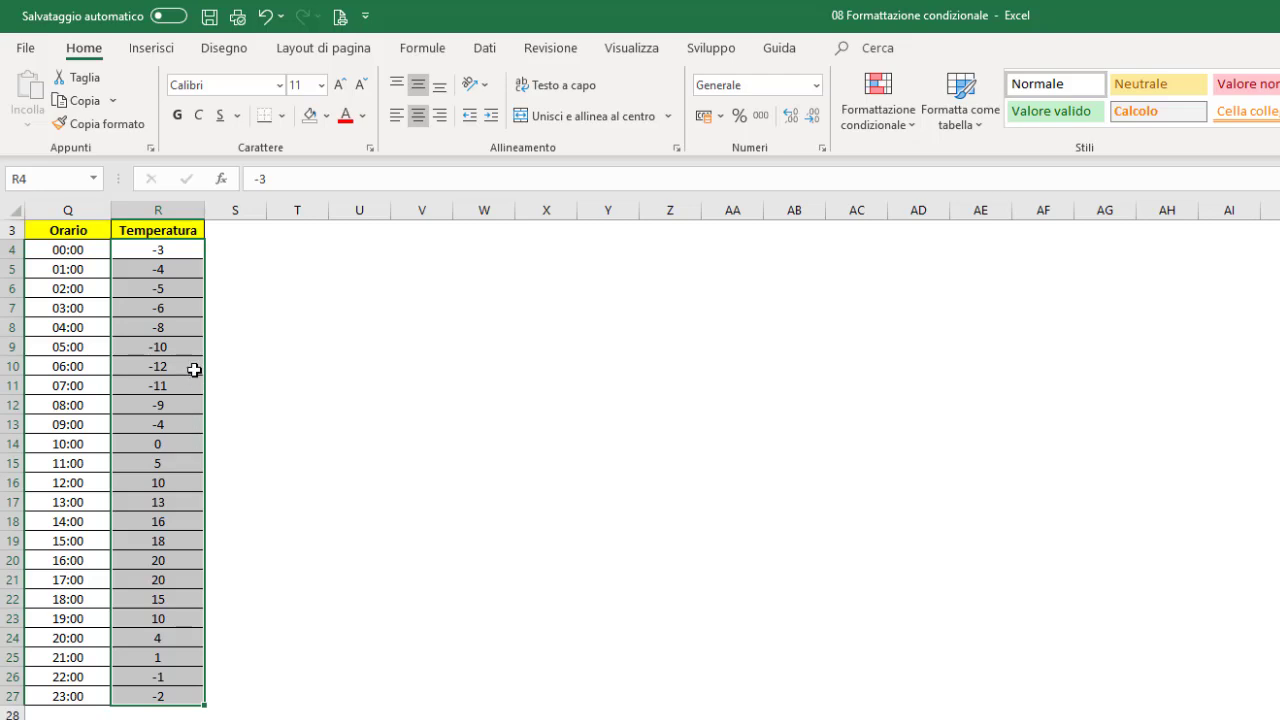
left_click(905, 128)
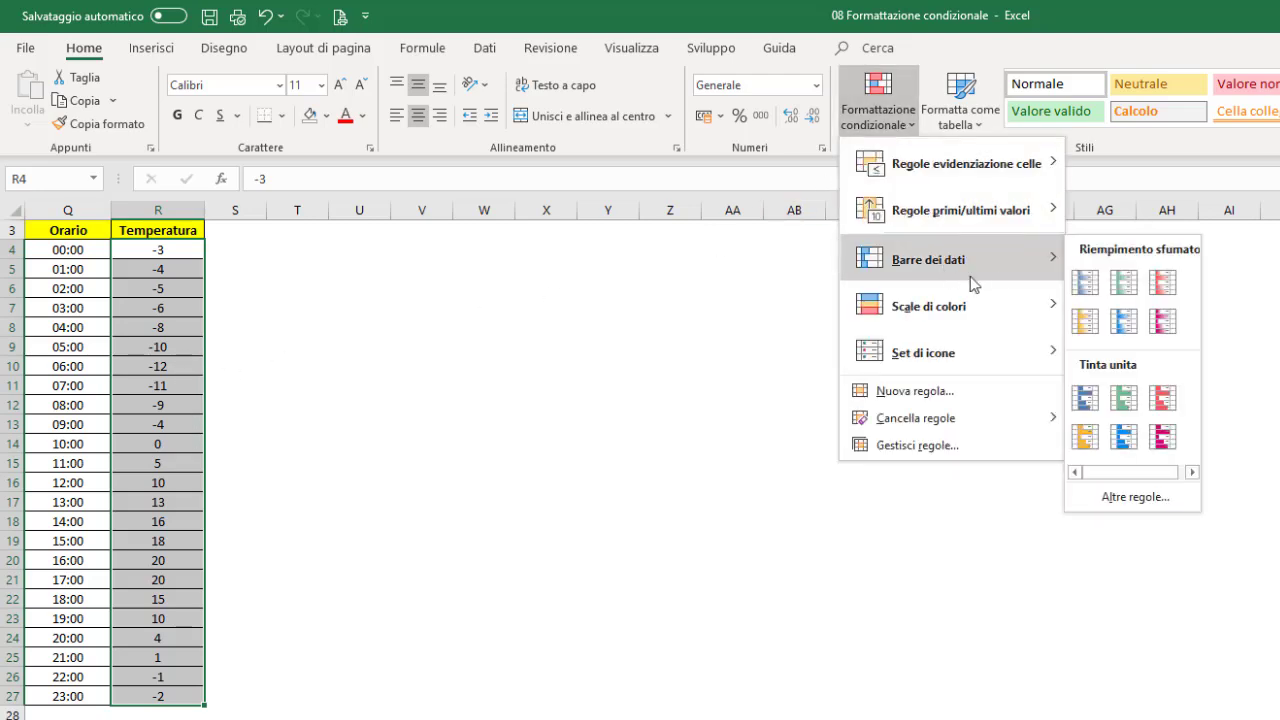
mouse_move(679, 190)
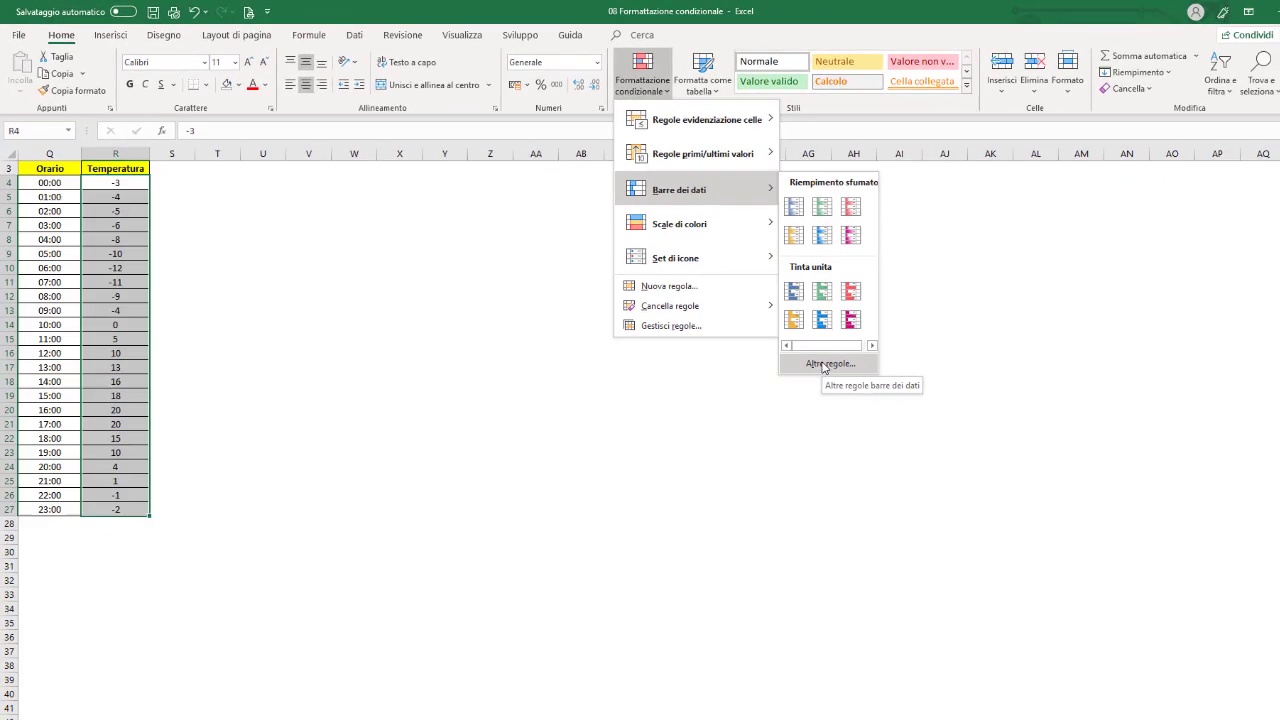
left_click(940, 414)
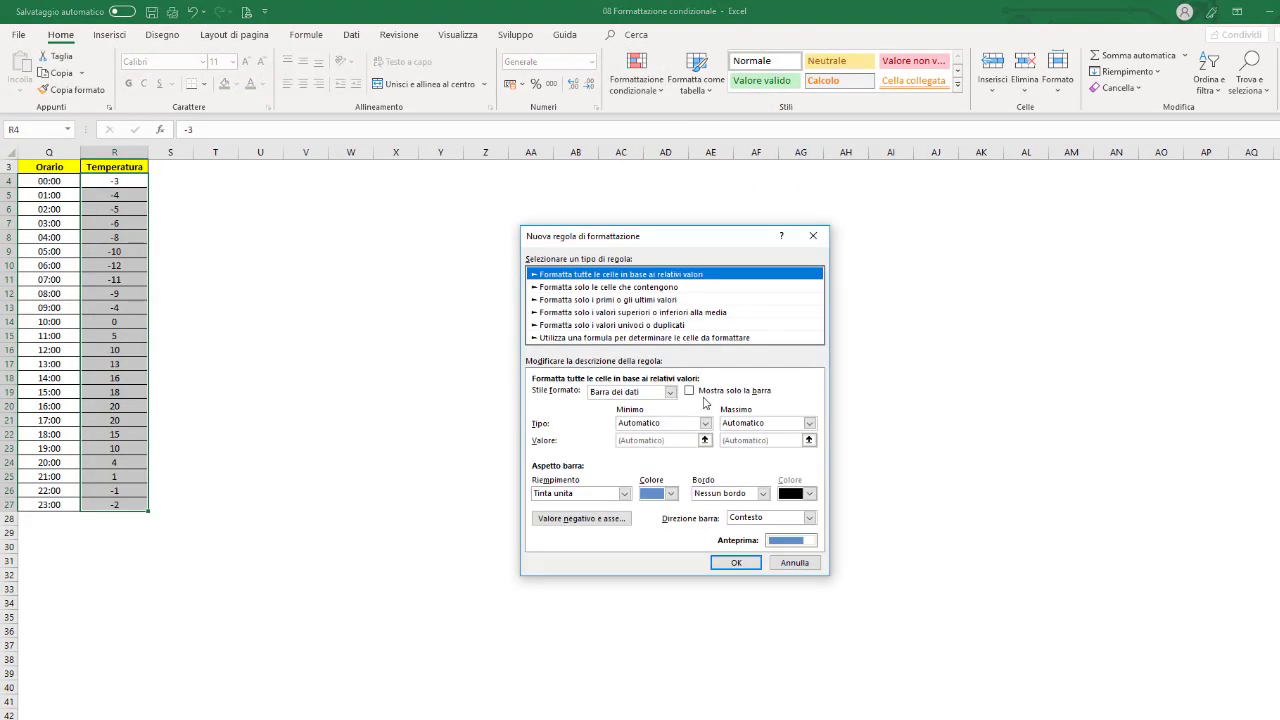
- Give the Temperatura data bars a bright green fill and a solid border
left_click(670, 493)
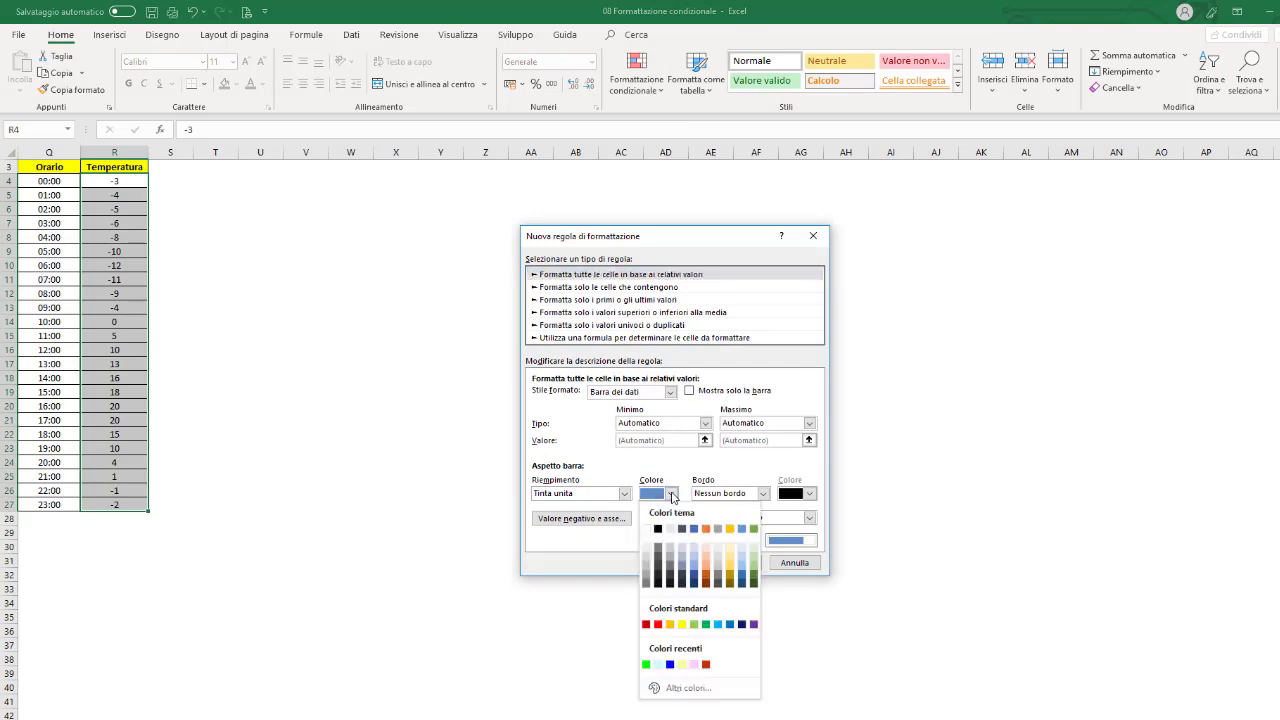
left_click(647, 664)
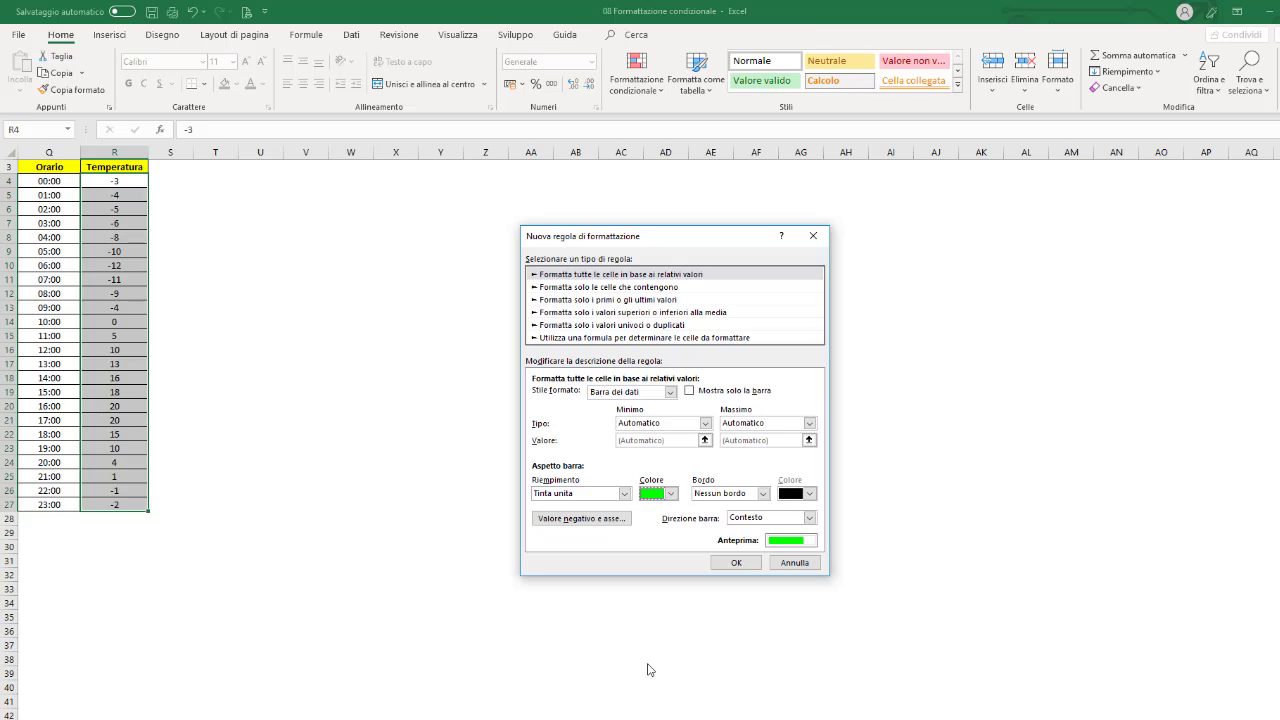
left_click(762, 493)
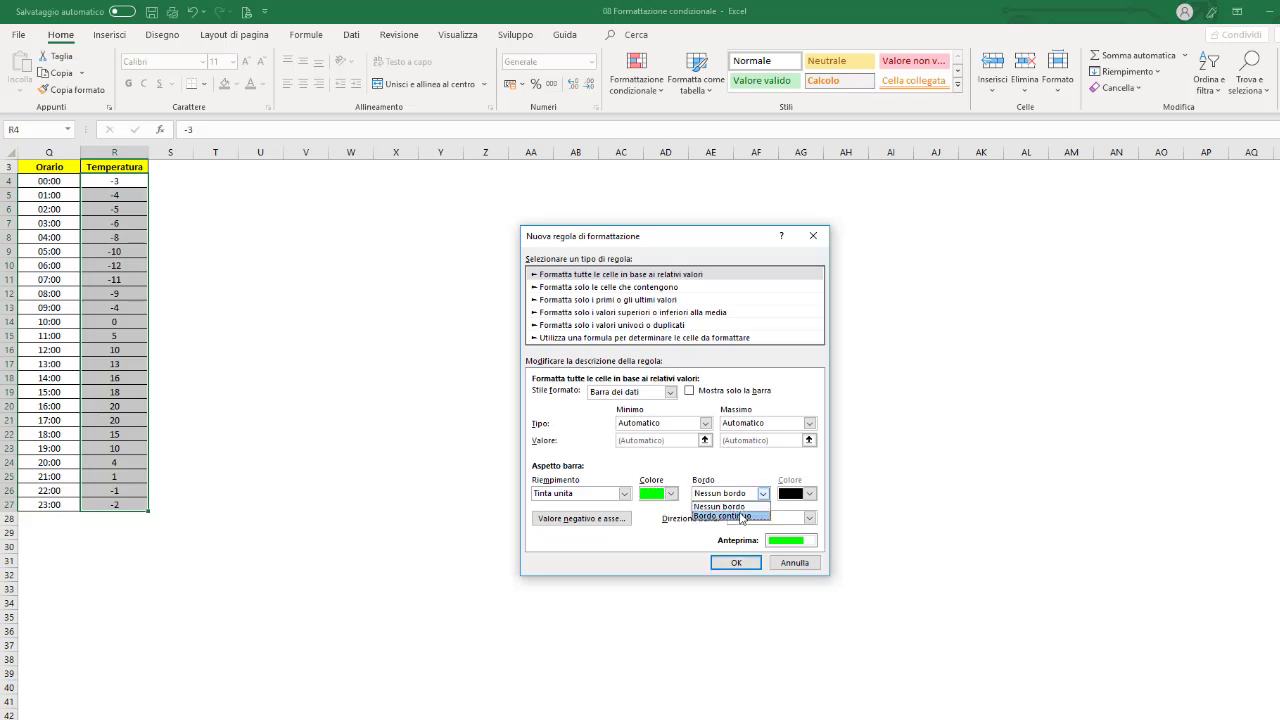
left_click(741, 516)
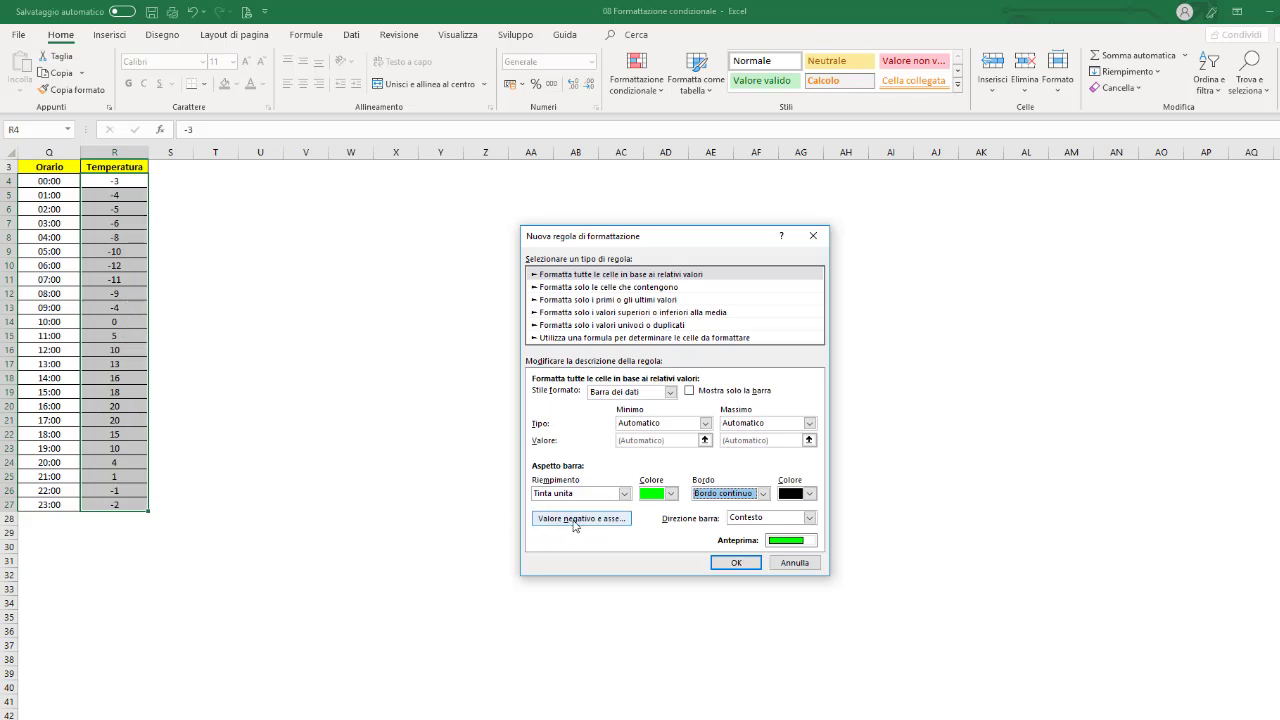
- Give negative Temperatura bars their own border colour and apply the data bar rule
left_click(575, 520)
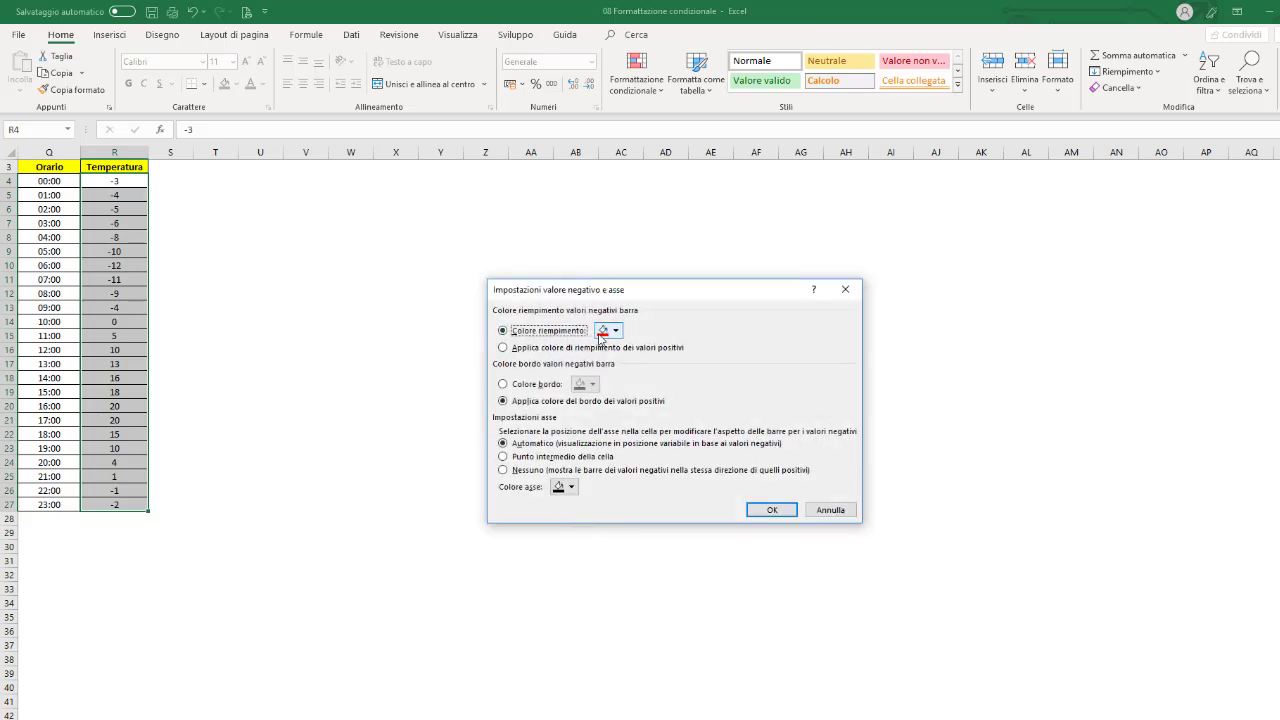
left_click(503, 384)
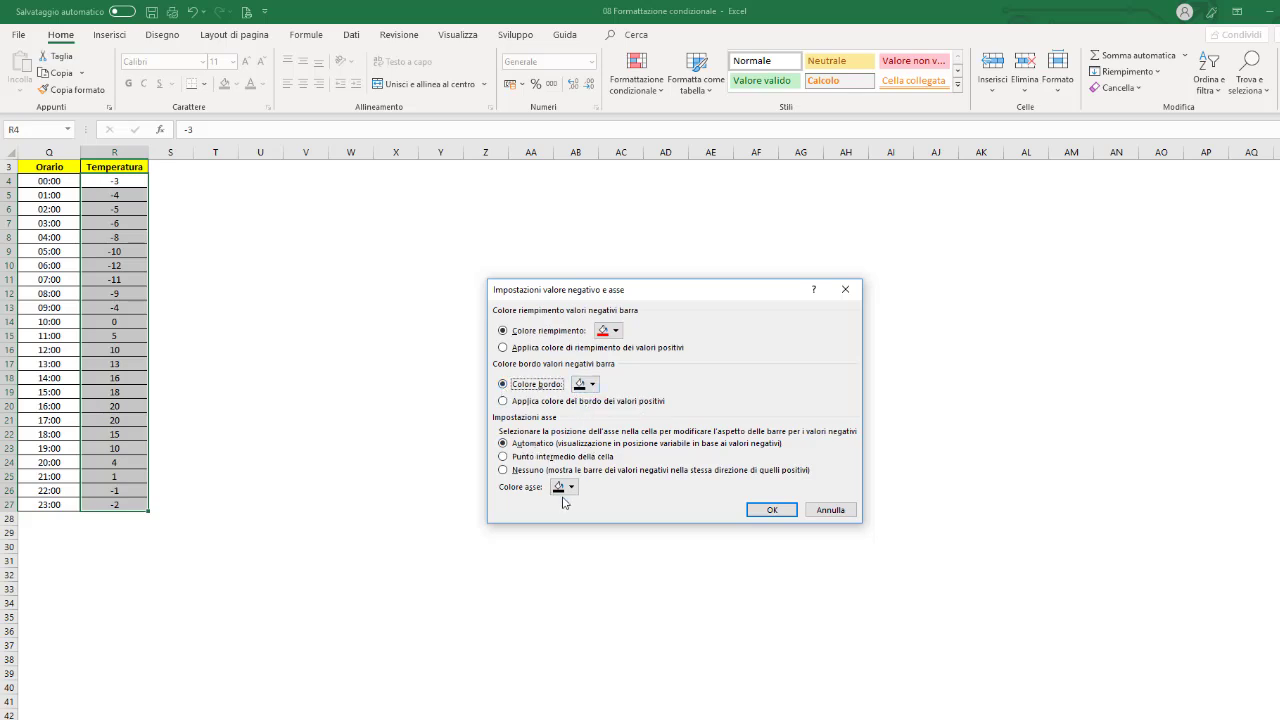
left_click(776, 510)
left_click(737, 562)
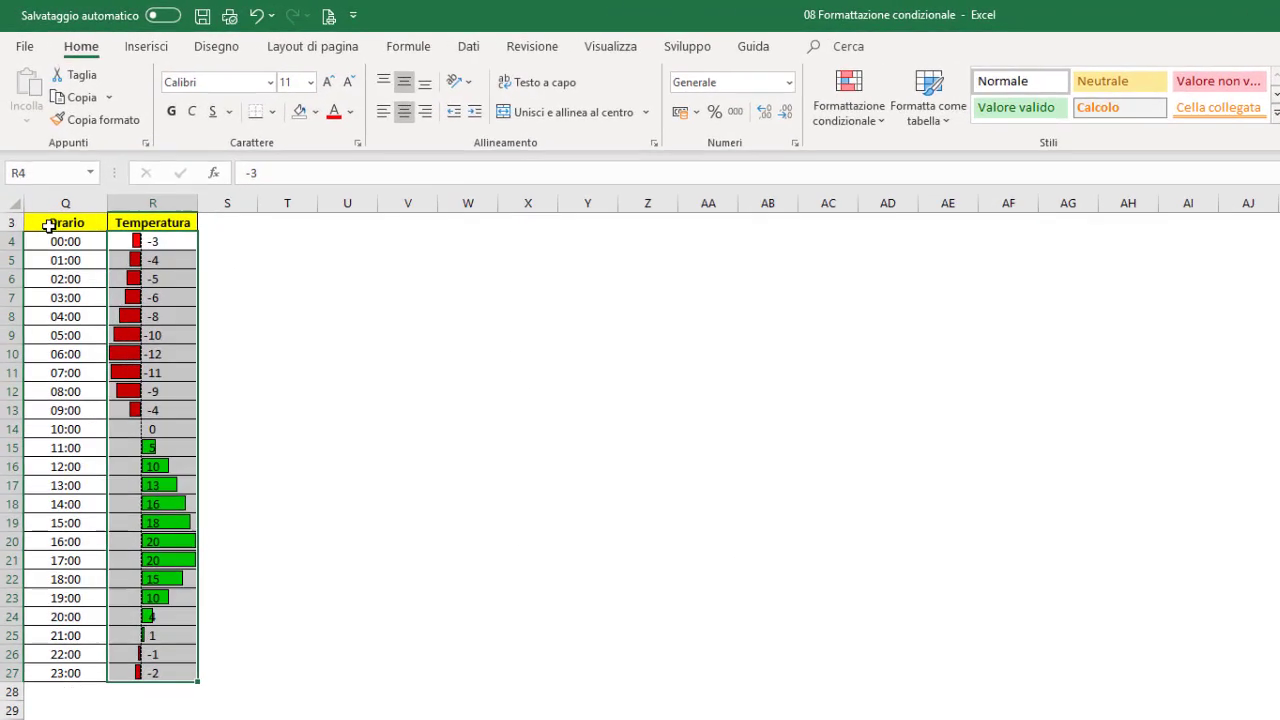
left_click(48, 177)
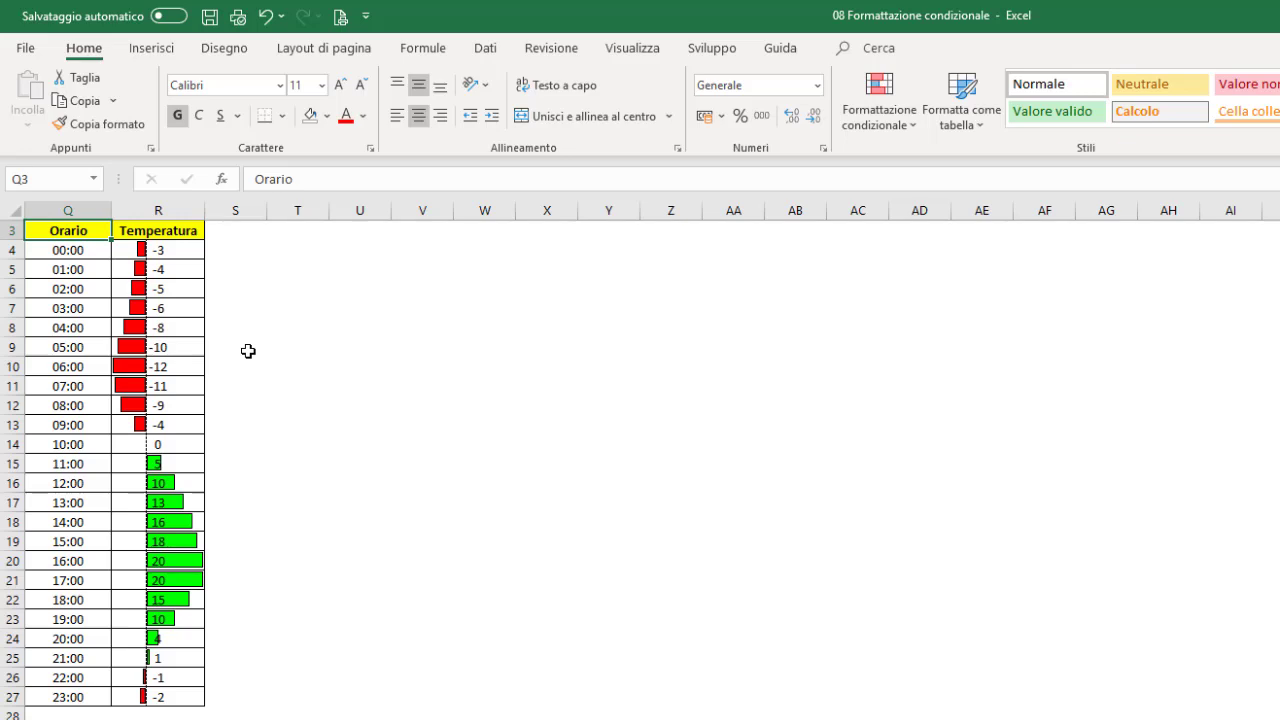
left_click_drag(163, 250, 144, 696)
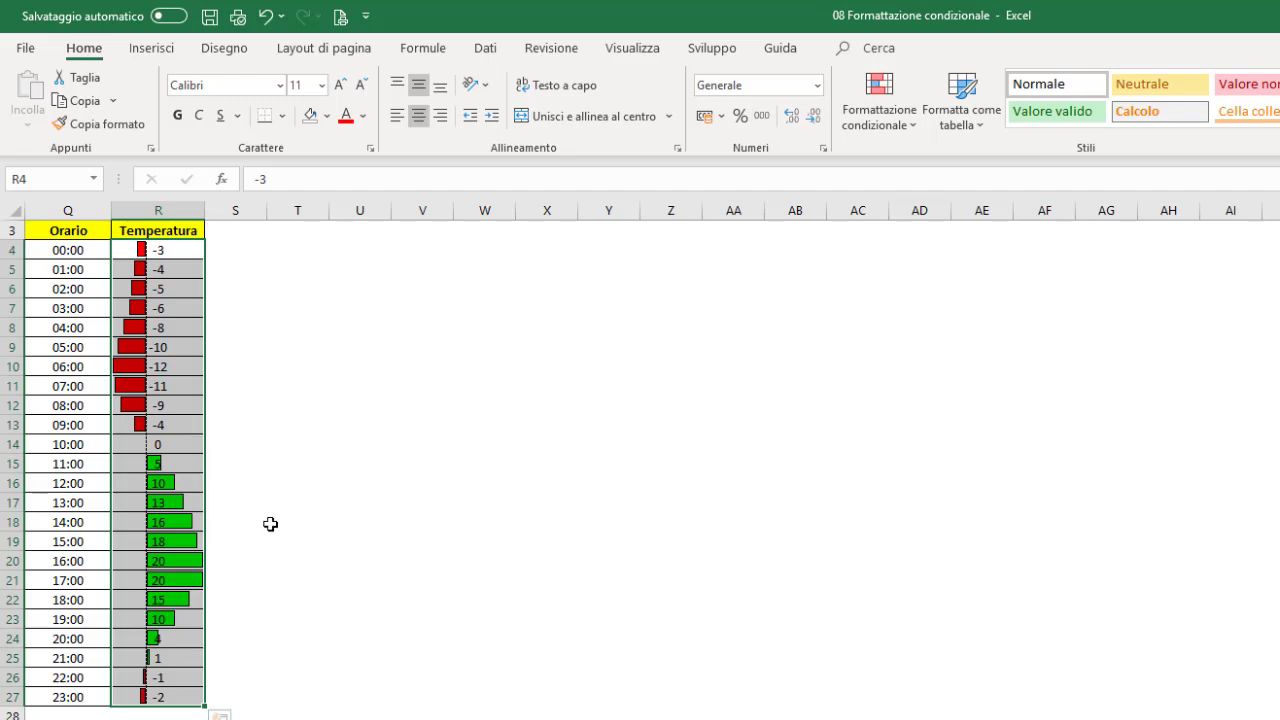
- Open the Temperatura Data Bar rule for editing through Manage Rules
left_click(893, 122)
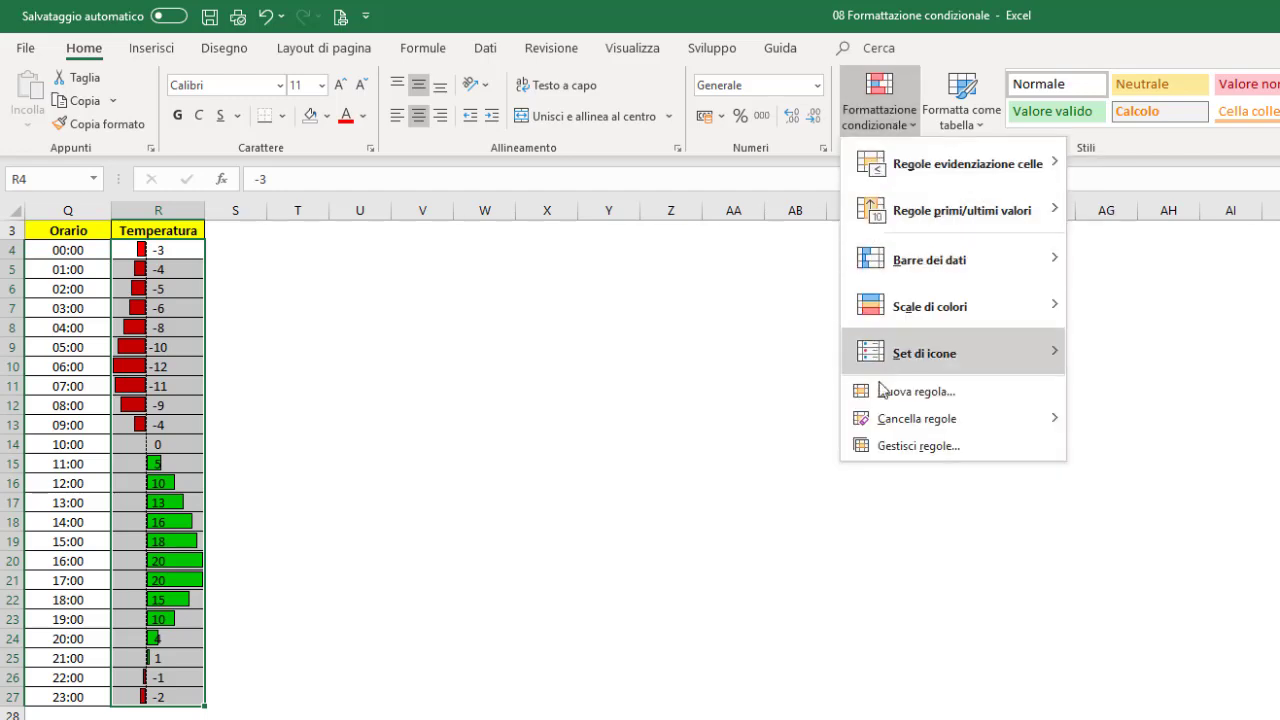
left_click(884, 448)
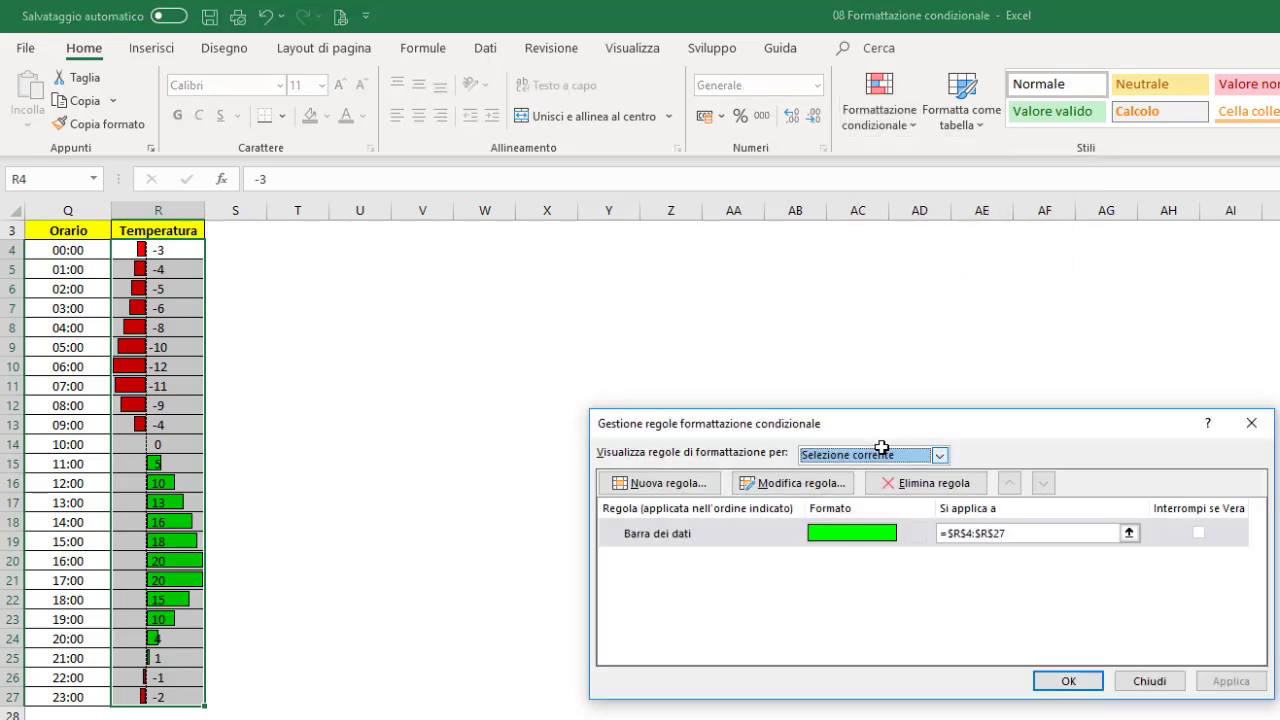
left_click(727, 535)
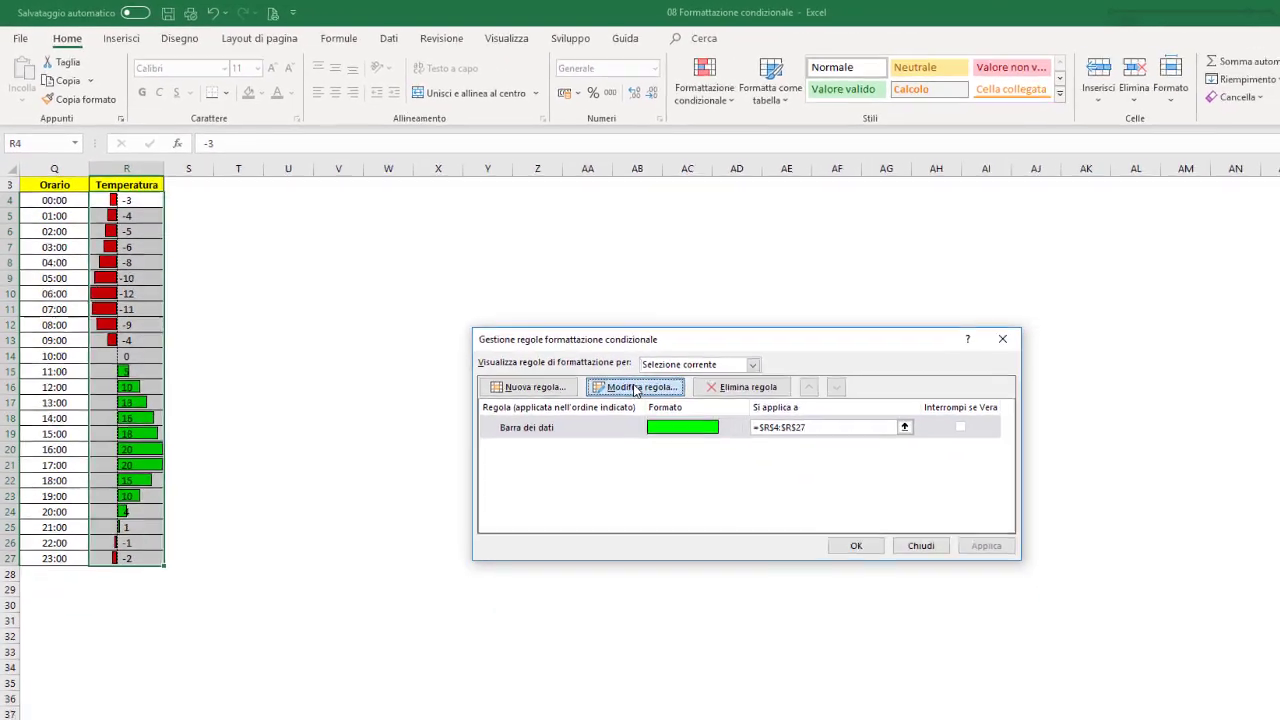
left_click(793, 486)
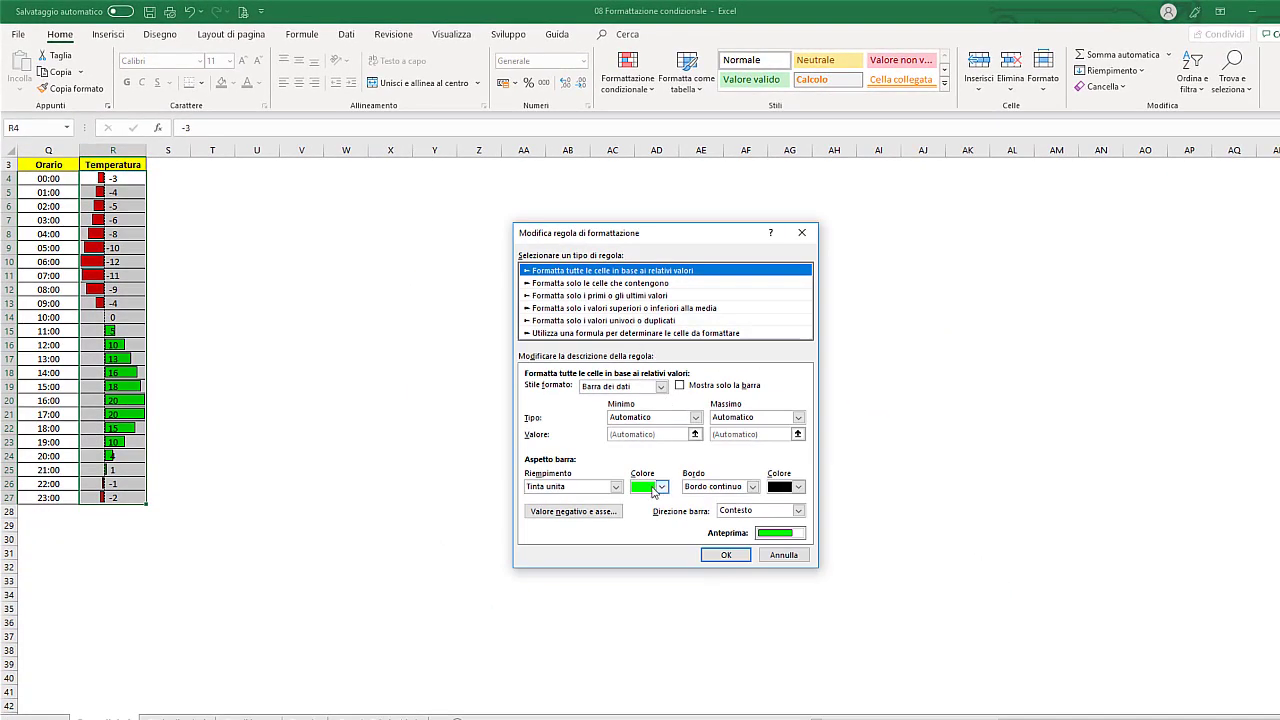
- Switch the bar fill from green to red and open Negative Value and Axis settings
left_click(662, 487)
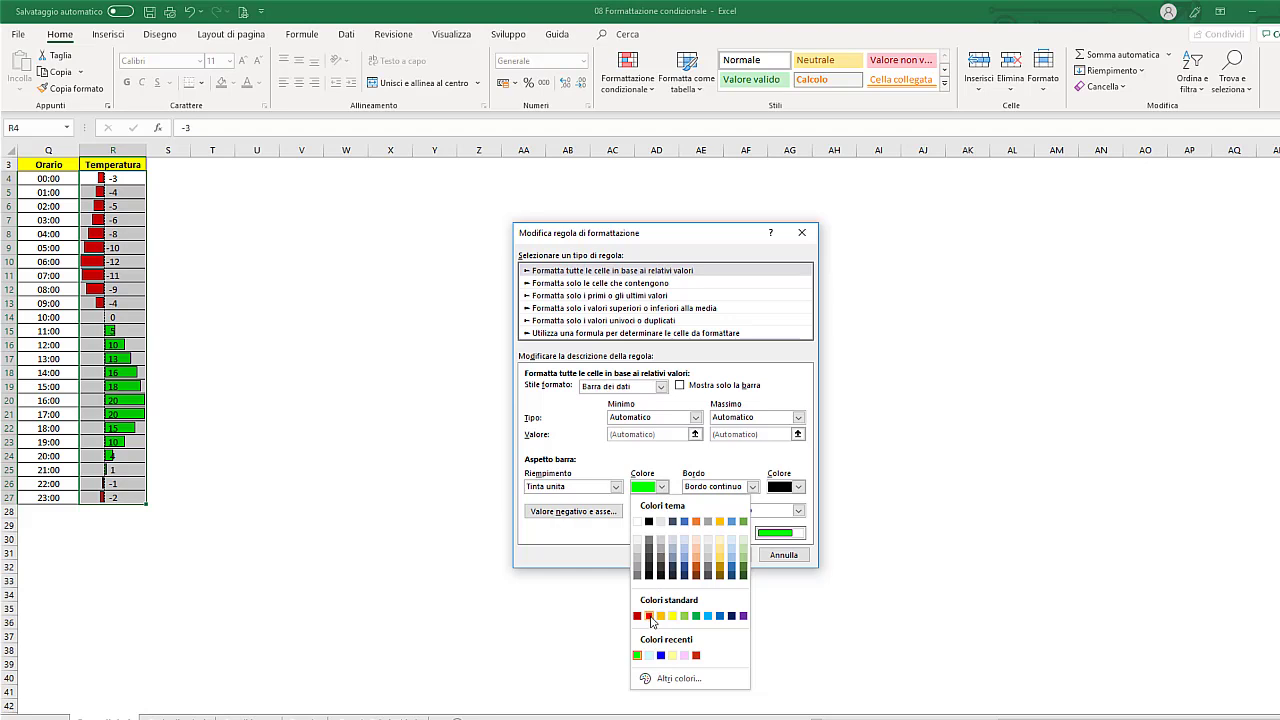
left_click(649, 616)
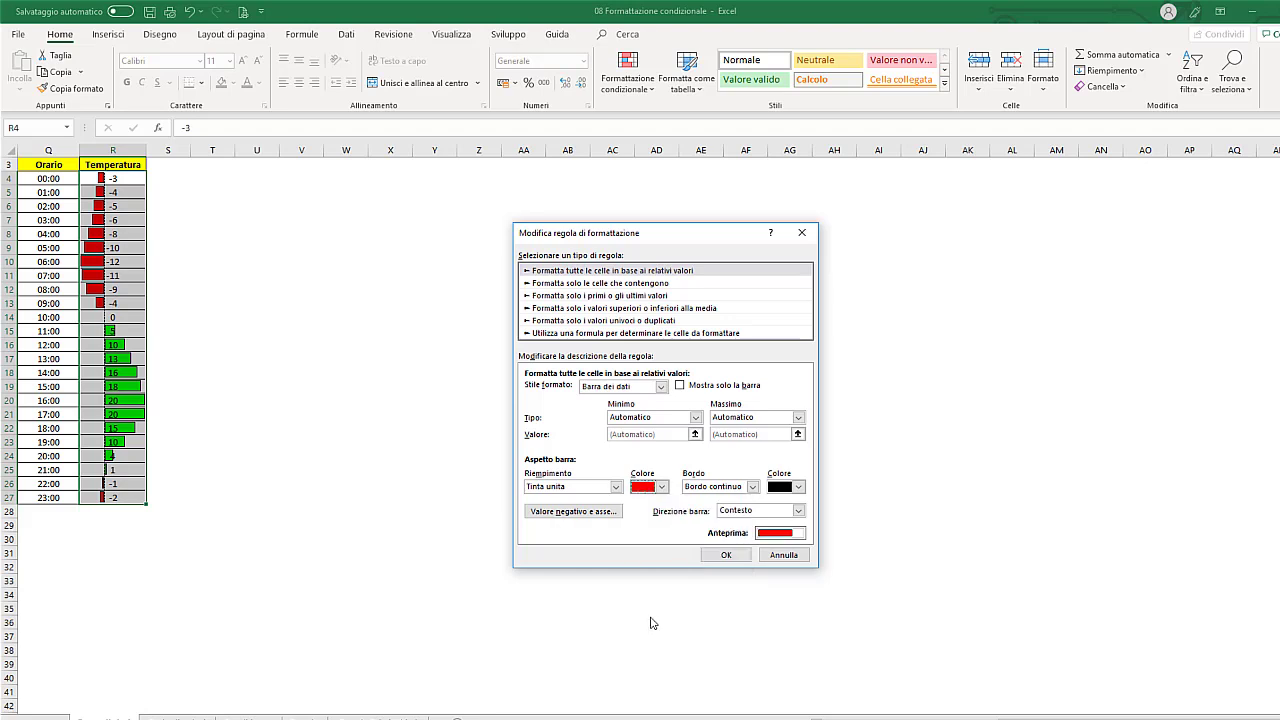
left_click(584, 511)
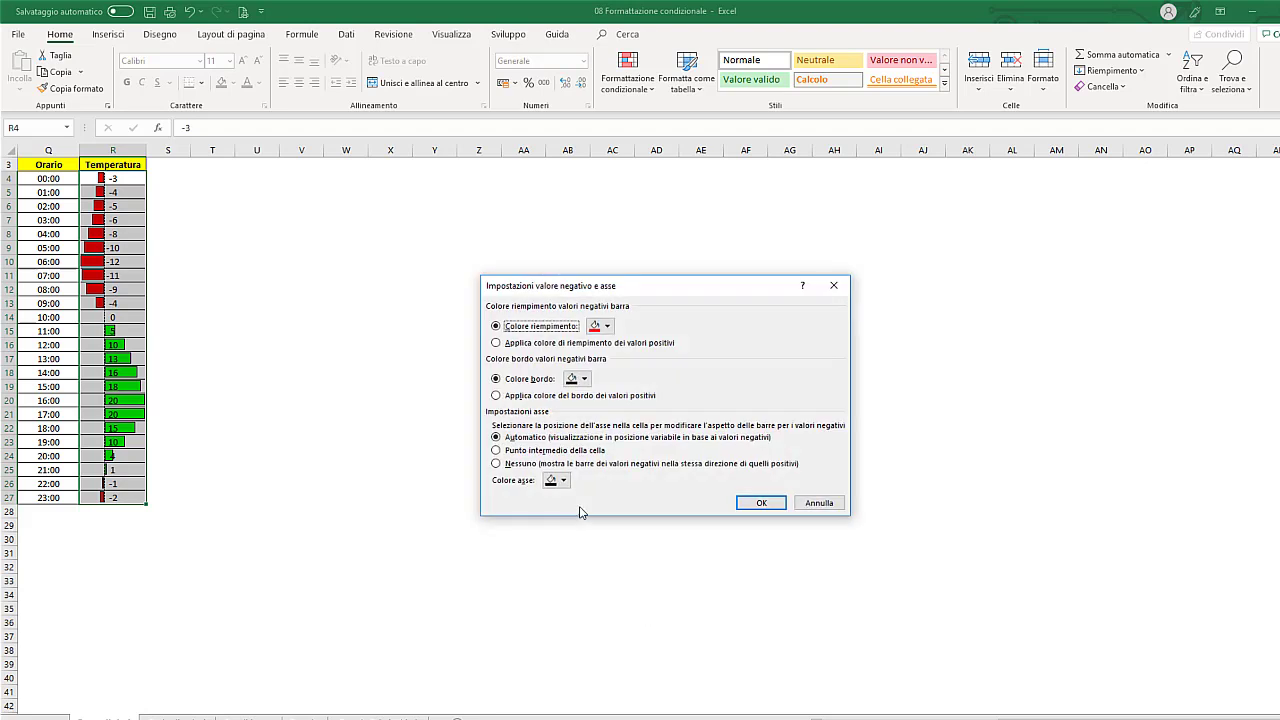
- Set the negative bar fill to light blue and the axis colour to white
left_click(605, 326)
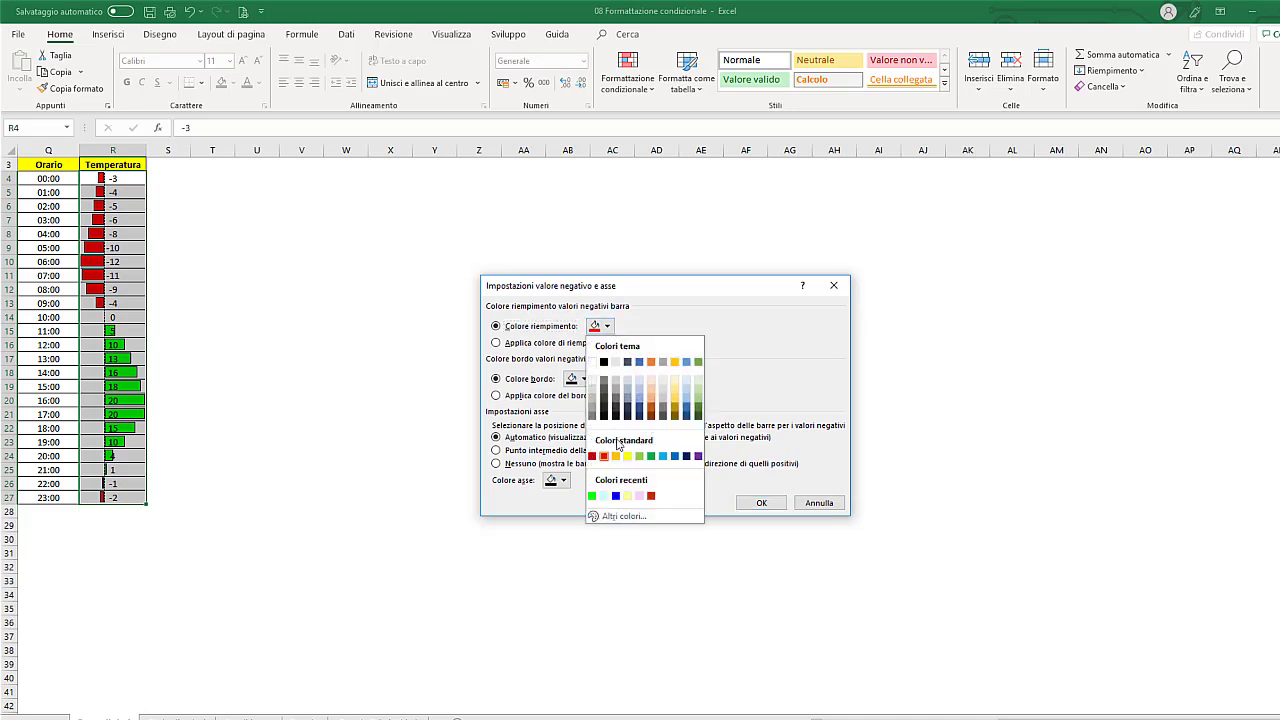
left_click(663, 456)
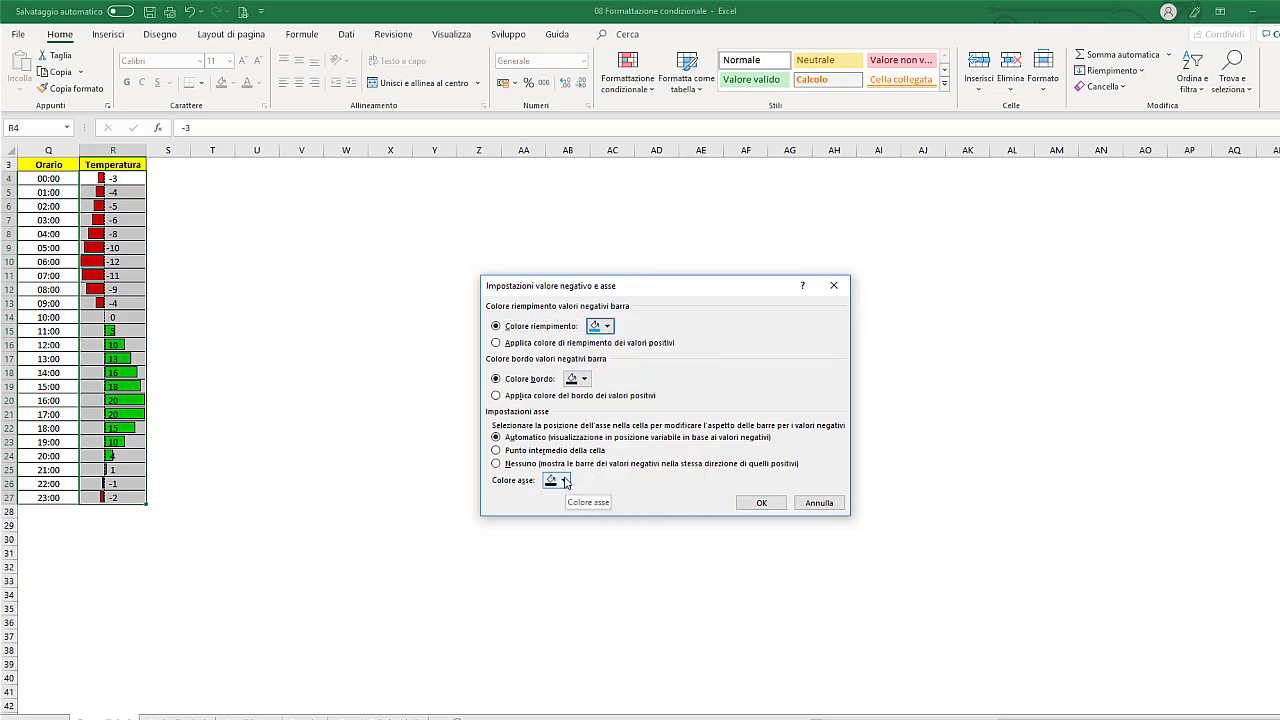
left_click(565, 481)
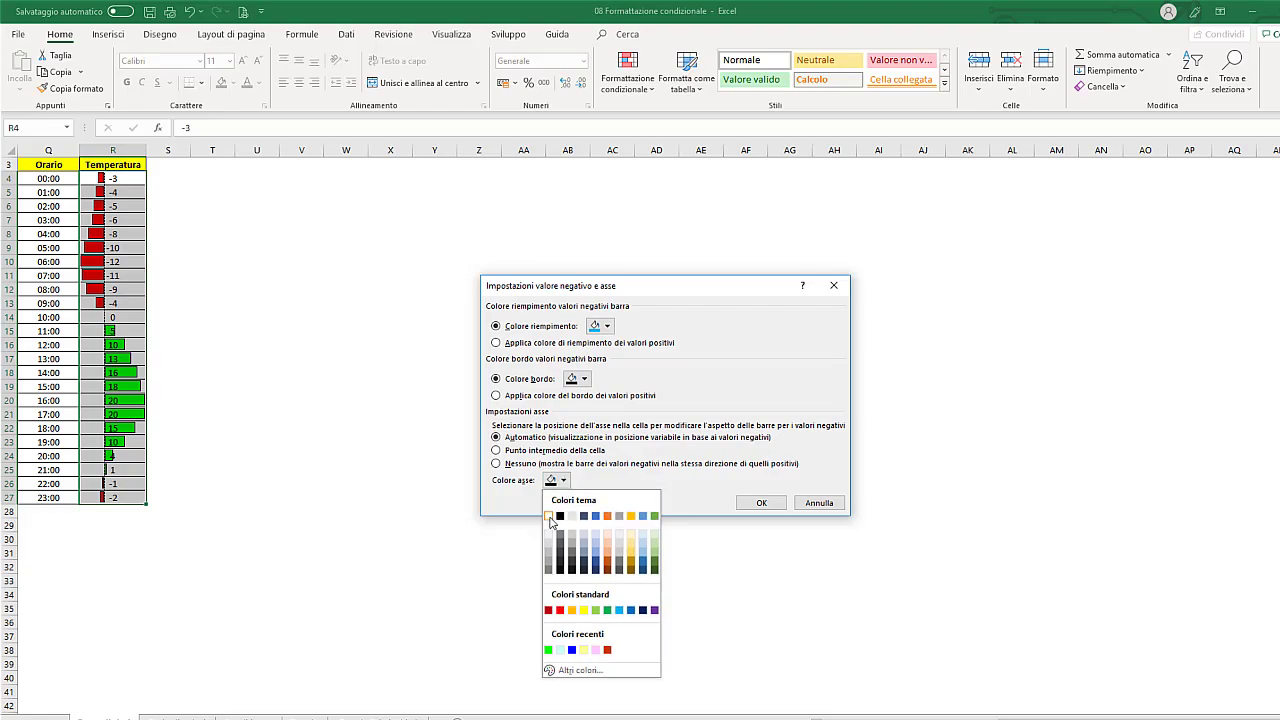
left_click(548, 516)
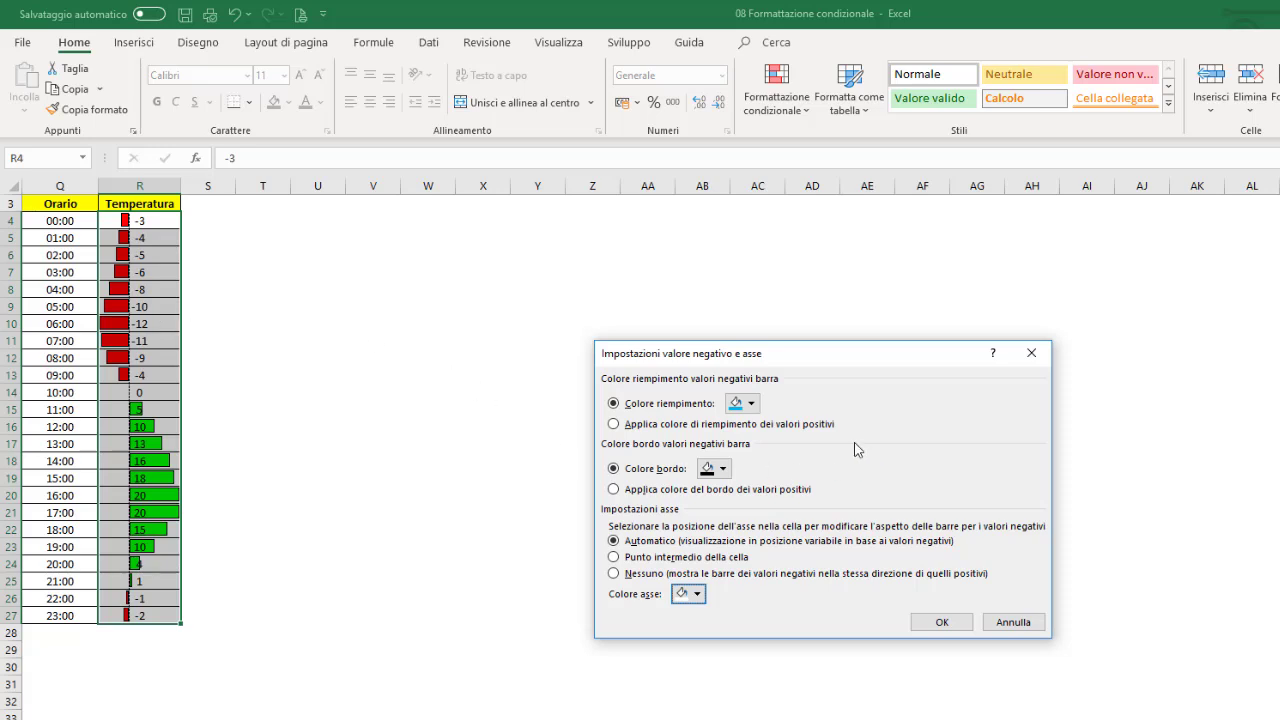
- Confirm the edited data bar rule: red bars for positive and blue for negative Temperatura values
left_click(942, 623)
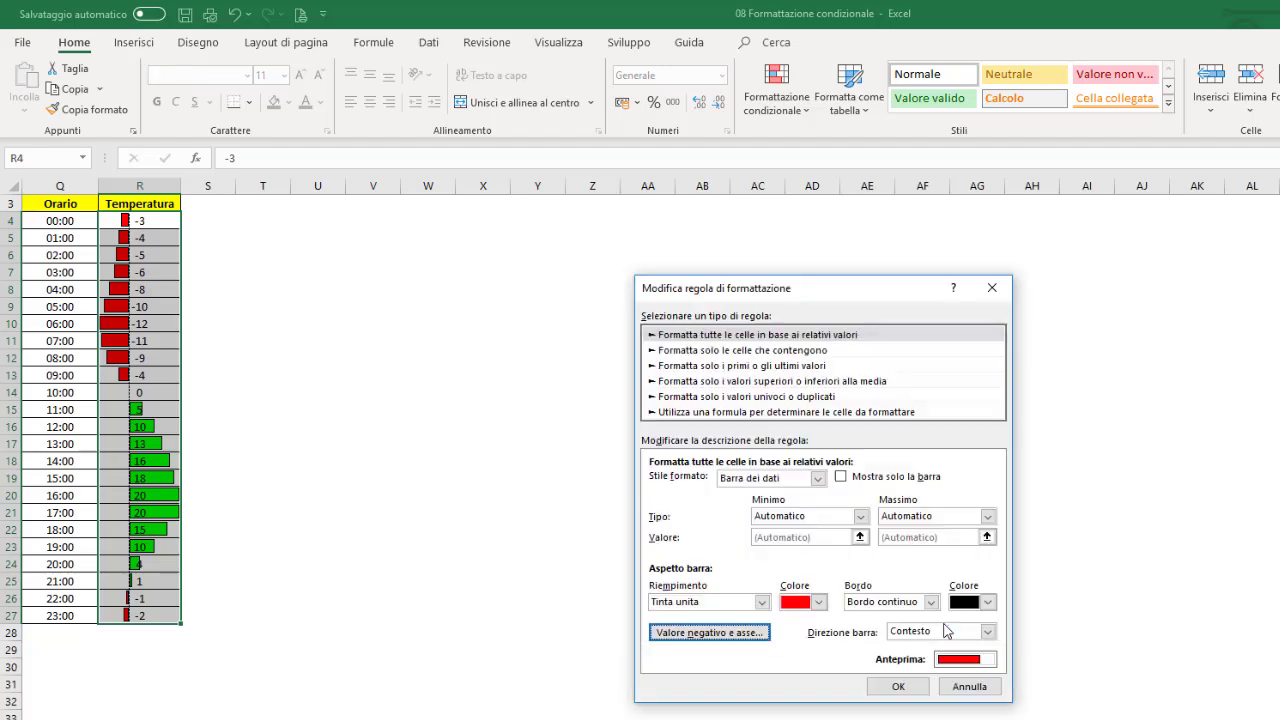
left_click(899, 688)
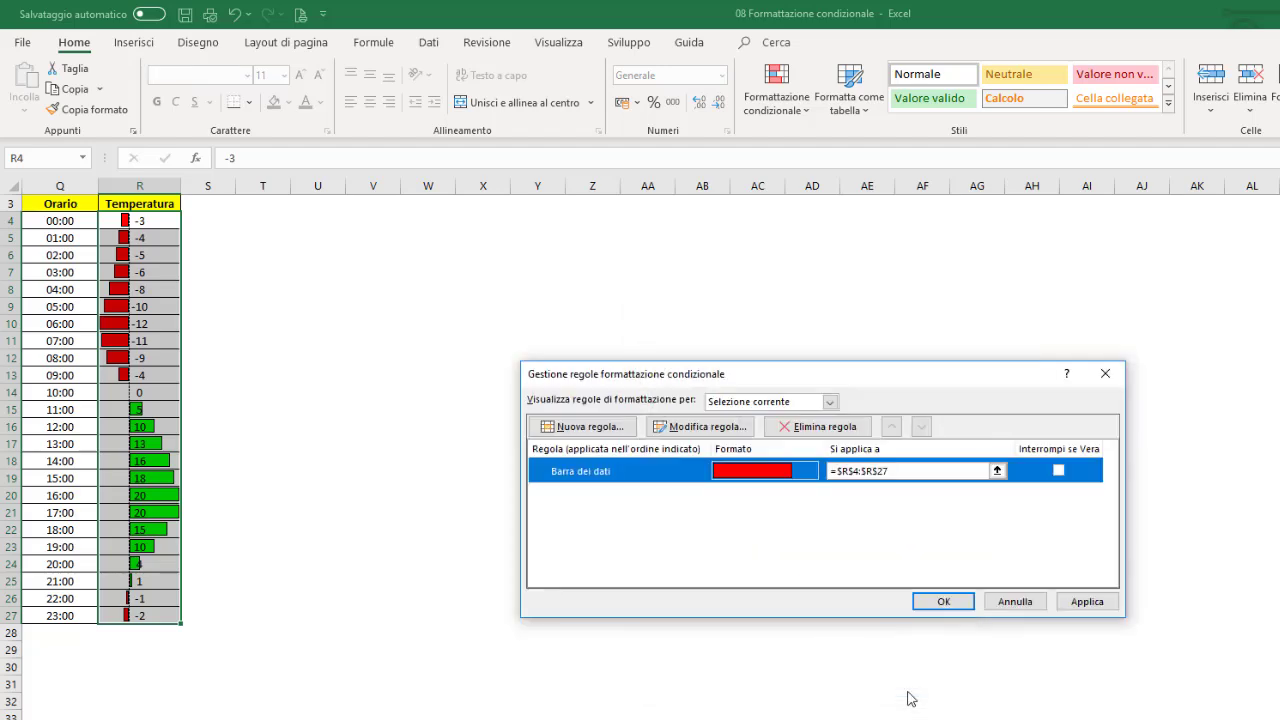
left_click(942, 601)
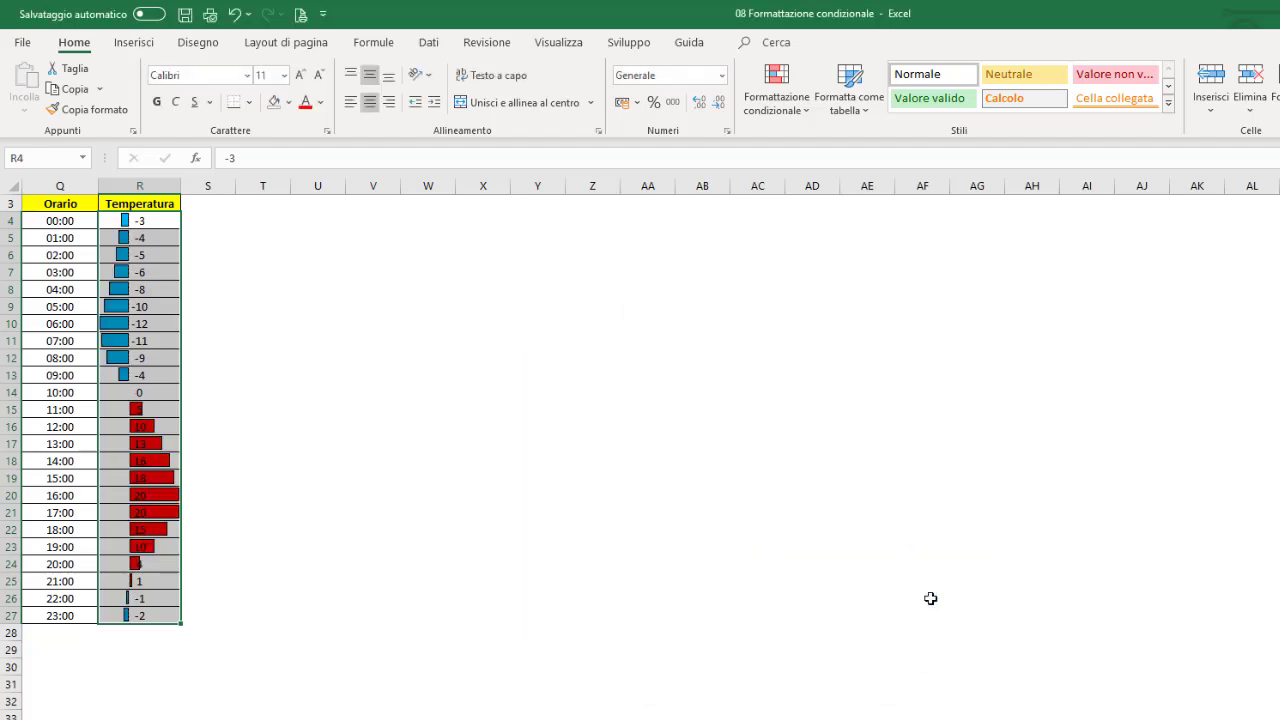
- Reselect the temperature values R4:R27
left_click(143, 204)
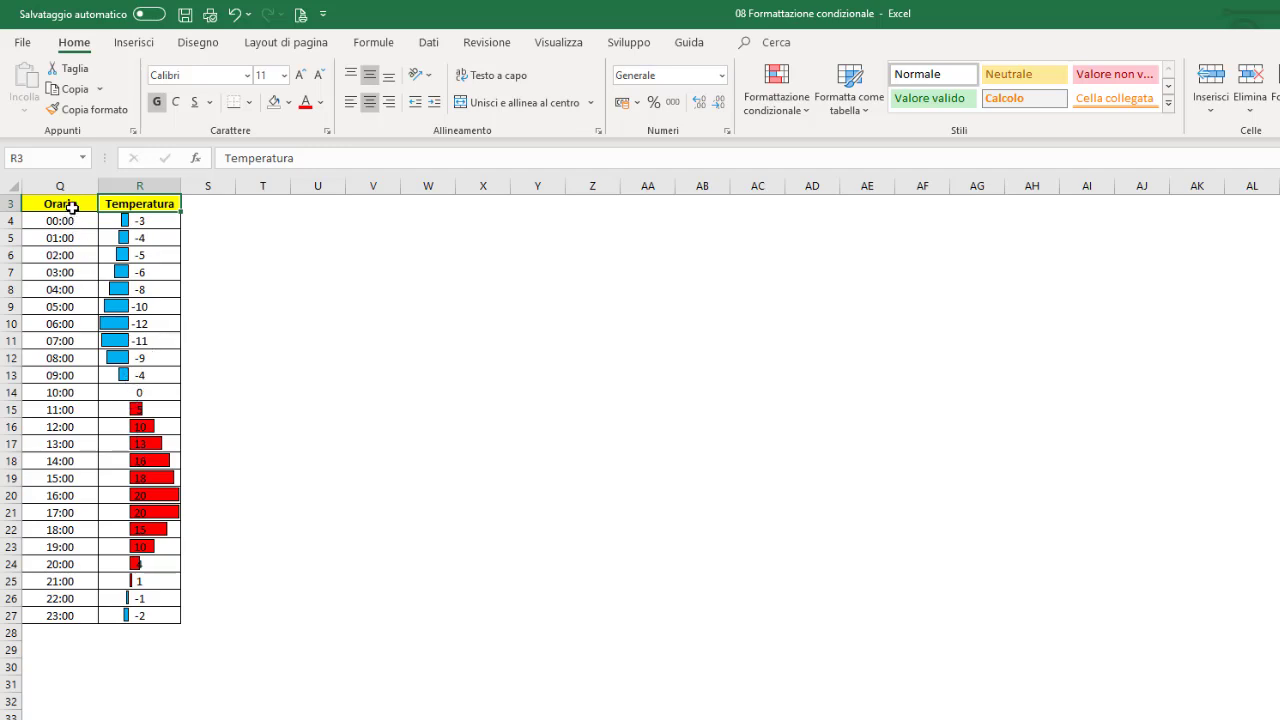
left_click(70, 205)
left_click_drag(141, 216, 116, 615)
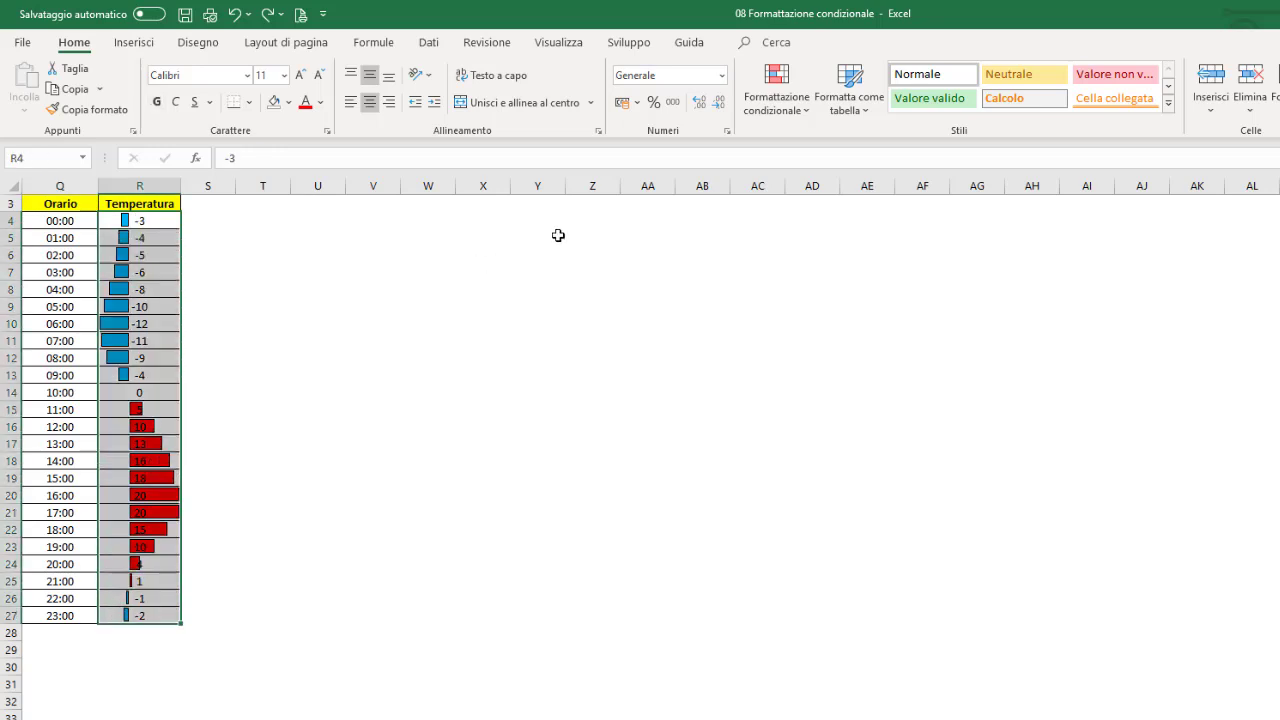
left_click(776, 100)
mouse_move(821, 229)
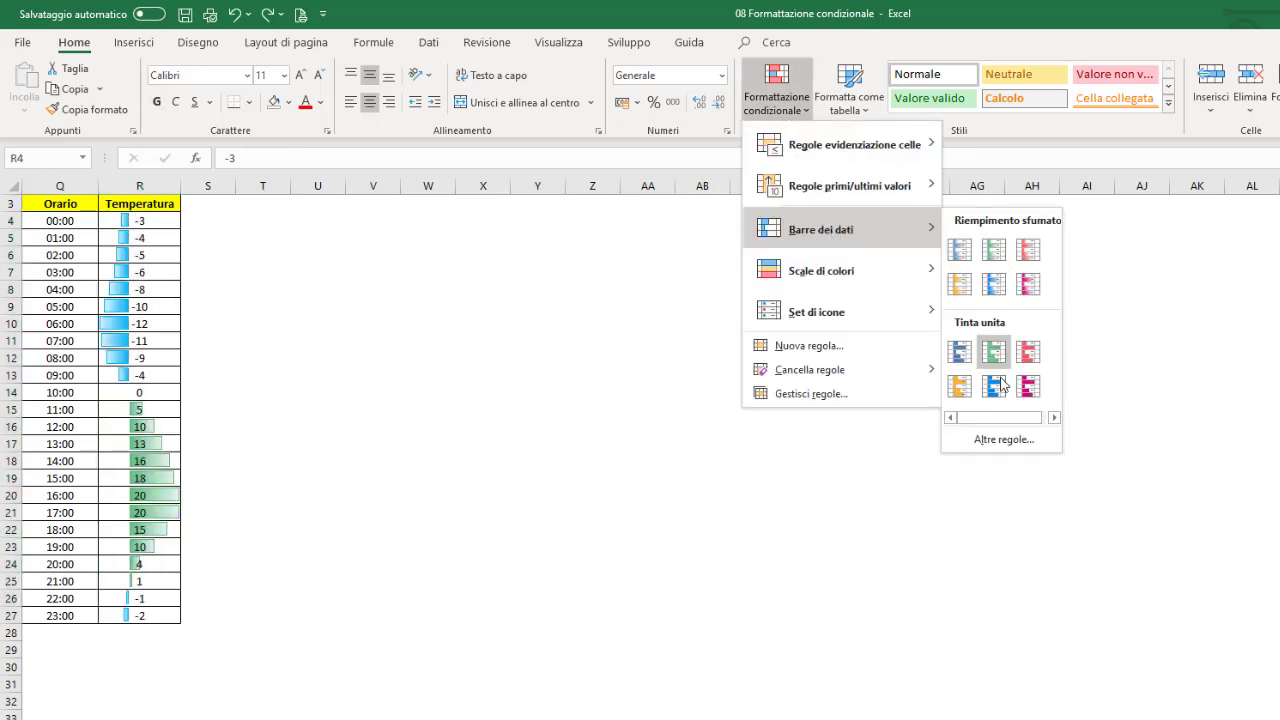
left_click(1004, 439)
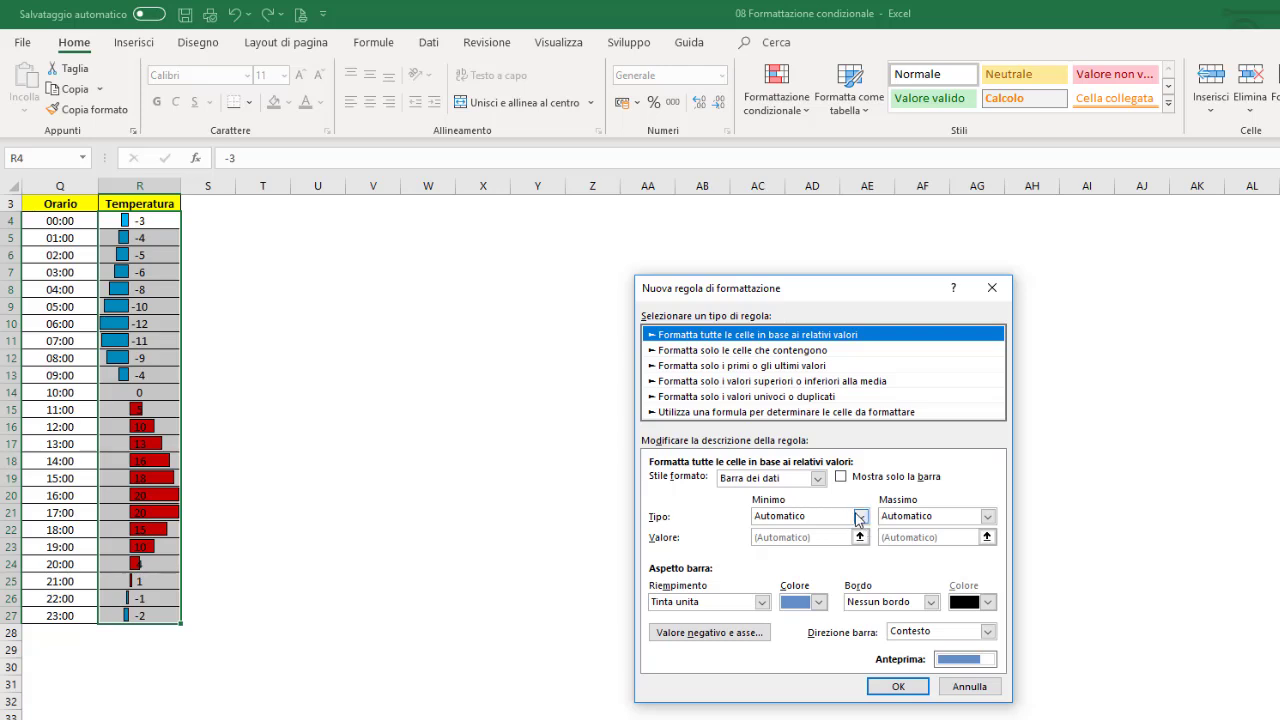
left_click(860, 517)
left_click(987, 516)
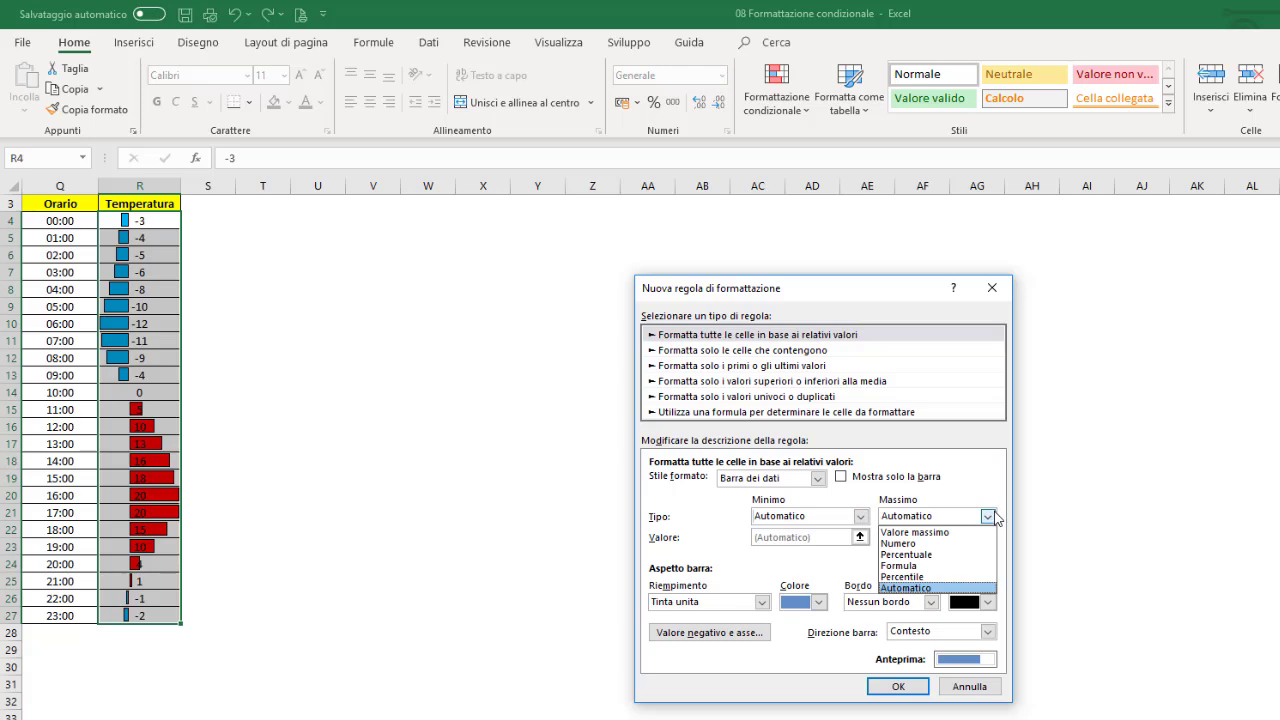
left_click(987, 516)
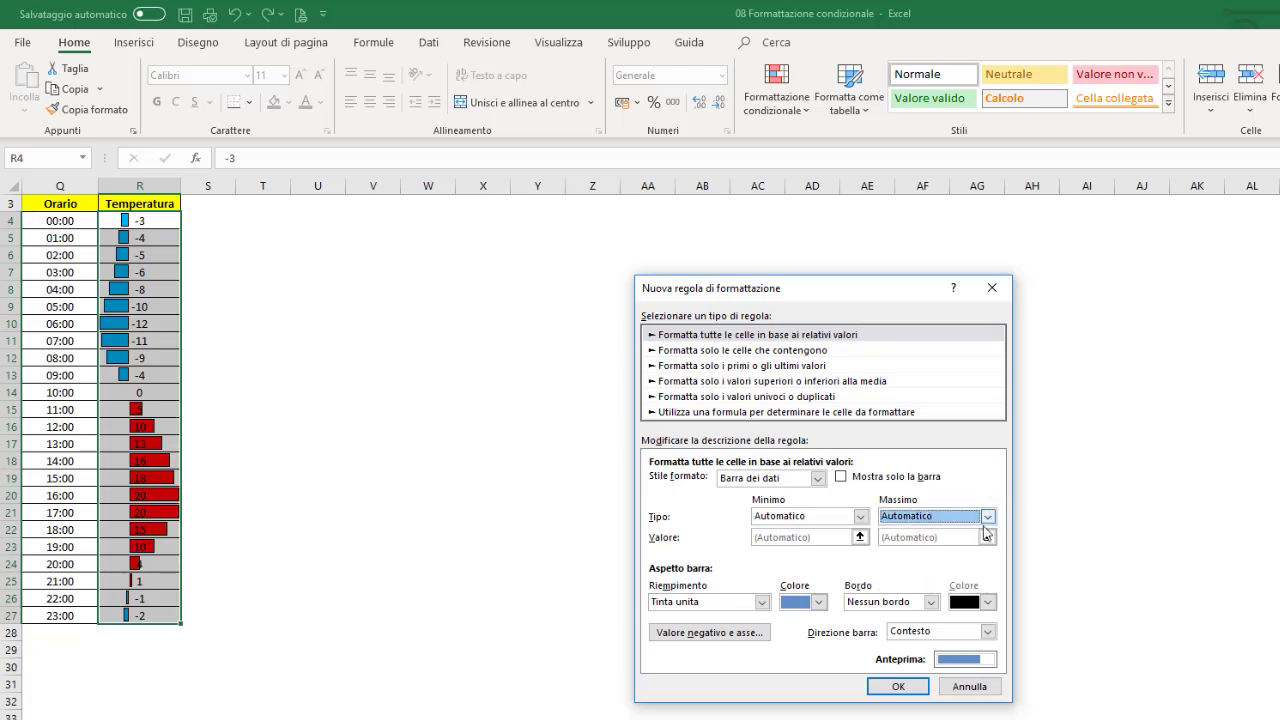
left_click(970, 687)
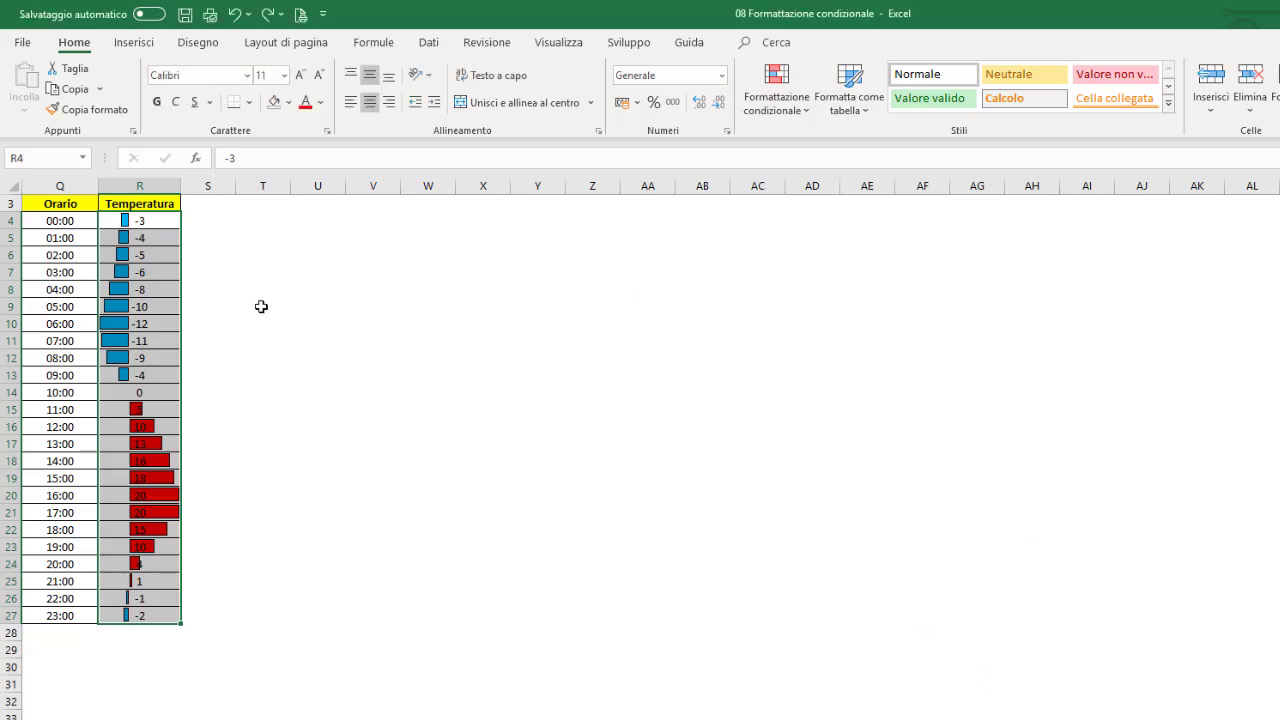
- On the Barre di dati sheet, add blue gradient data bars to the second fruit table's numbers J4:O28
left_click(62, 204)
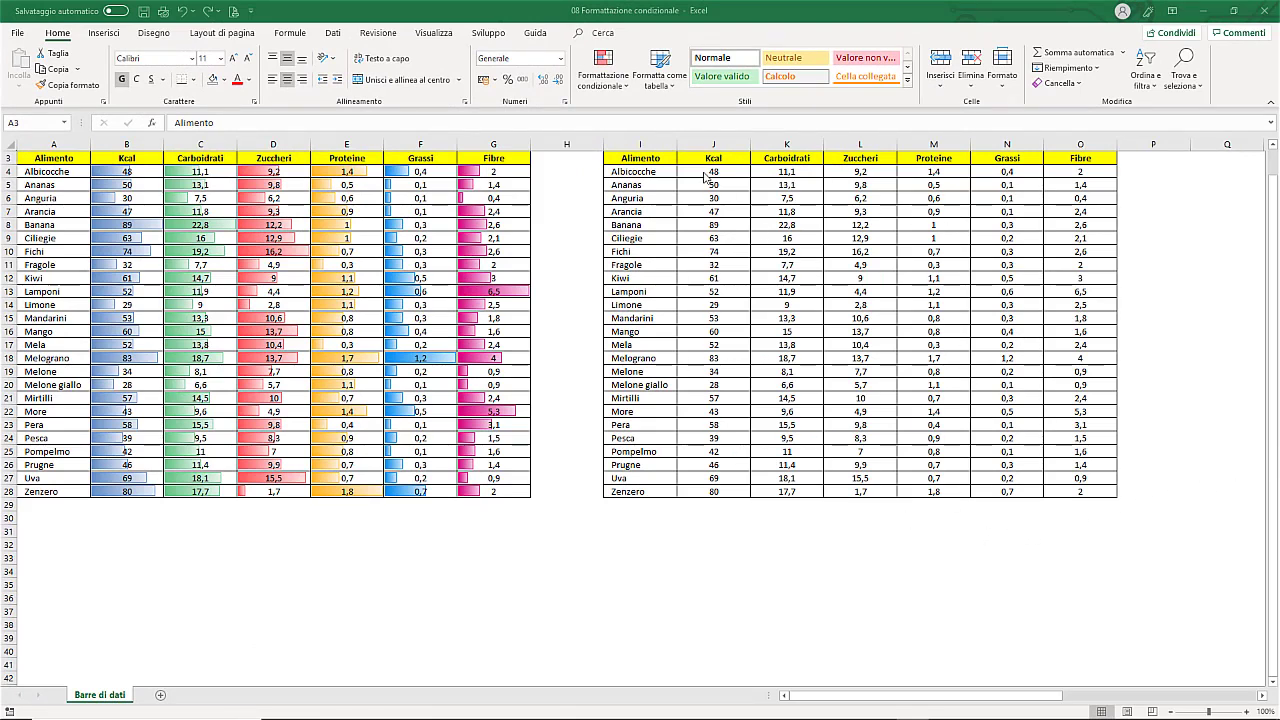
left_click_drag(701, 172, 1110, 494)
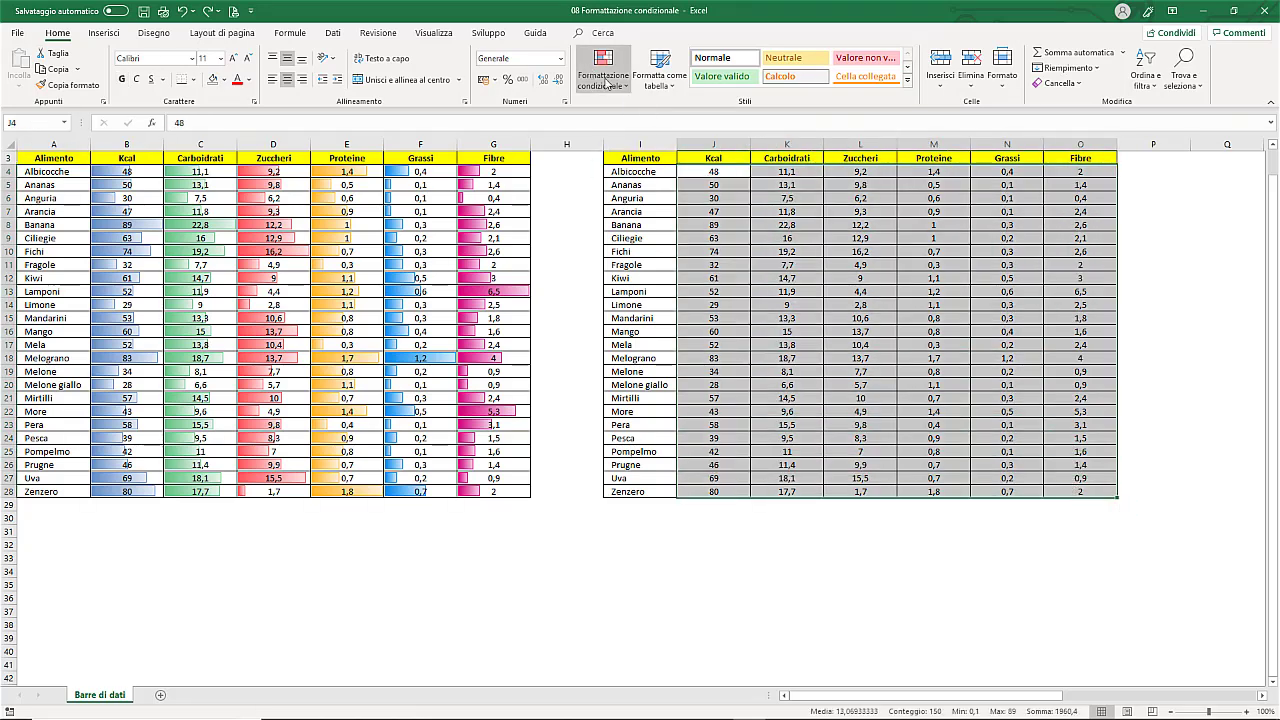
left_click(605, 84)
mouse_move(650, 177)
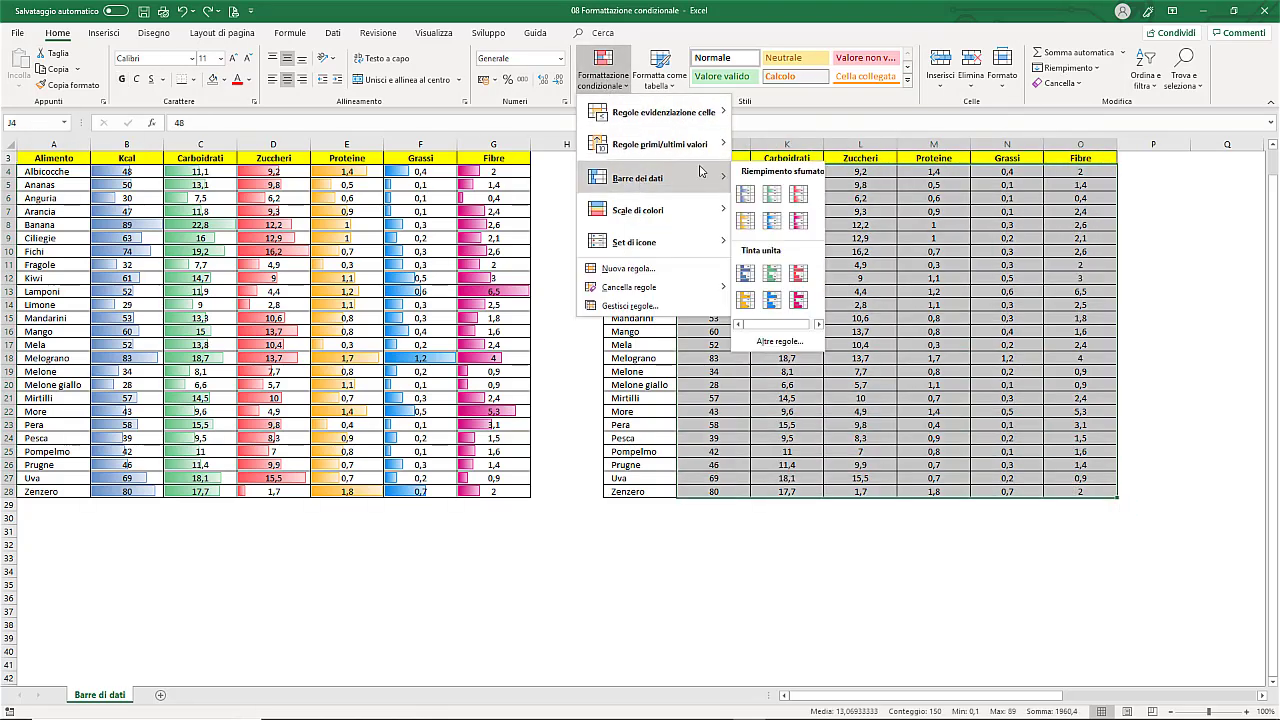
left_click(746, 196)
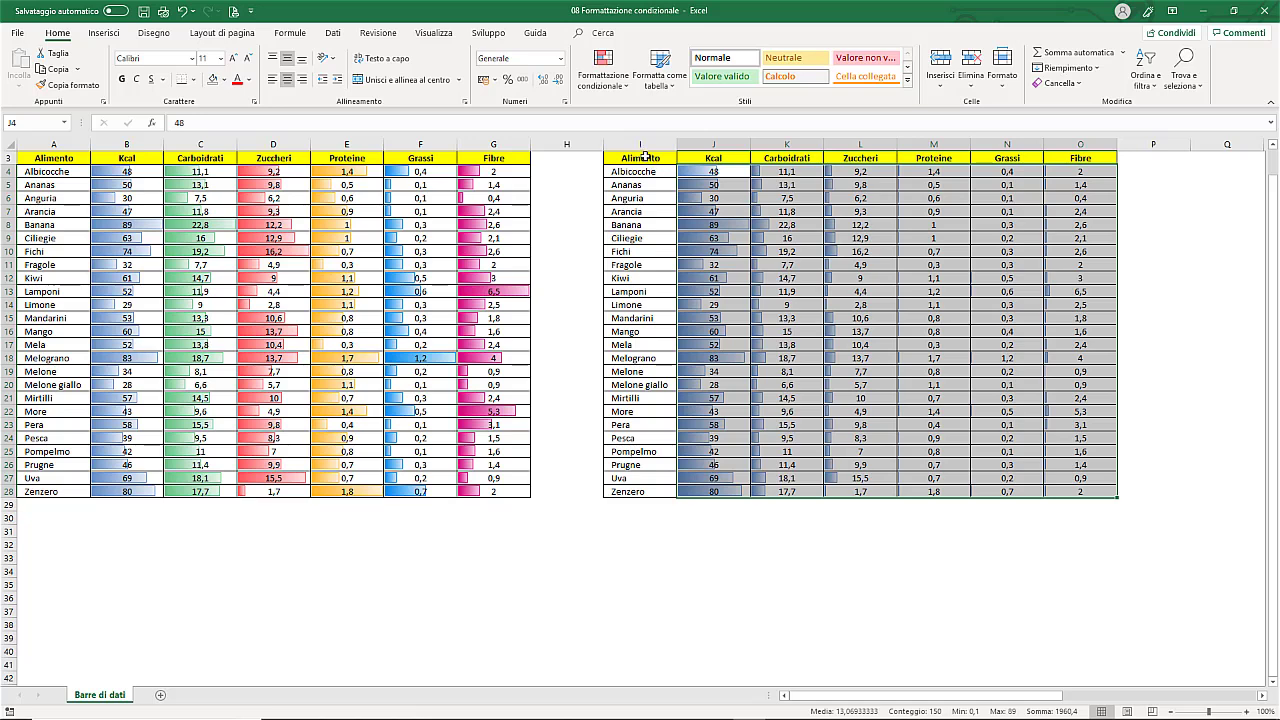
- Undo the blue data bars just added to the second fruit table
left_click(645, 157)
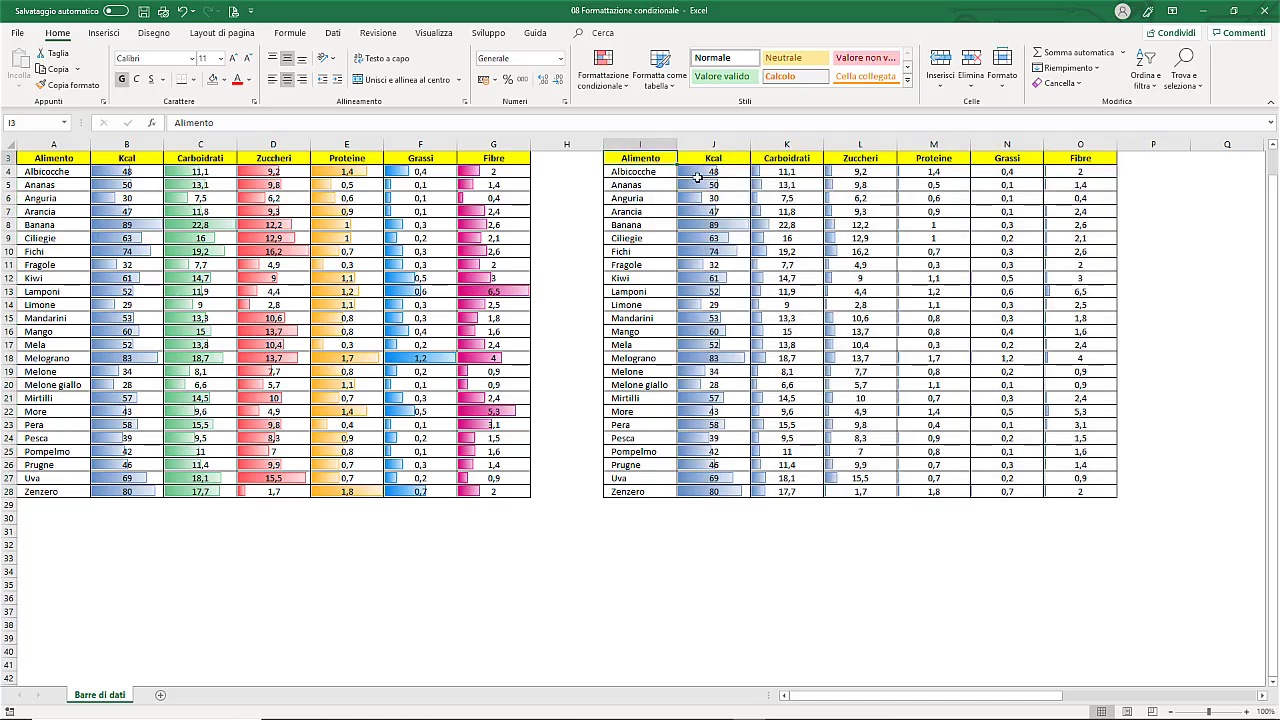
left_click_drag(699, 173, 710, 492)
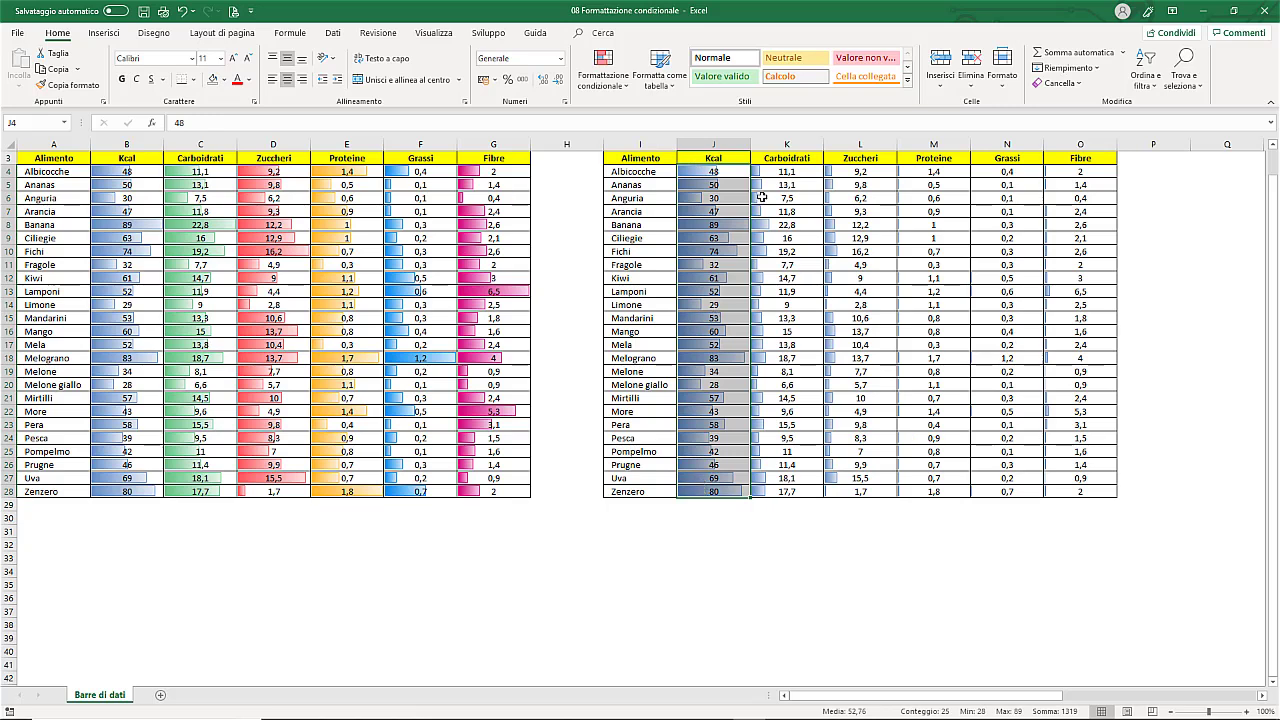
left_click(789, 173)
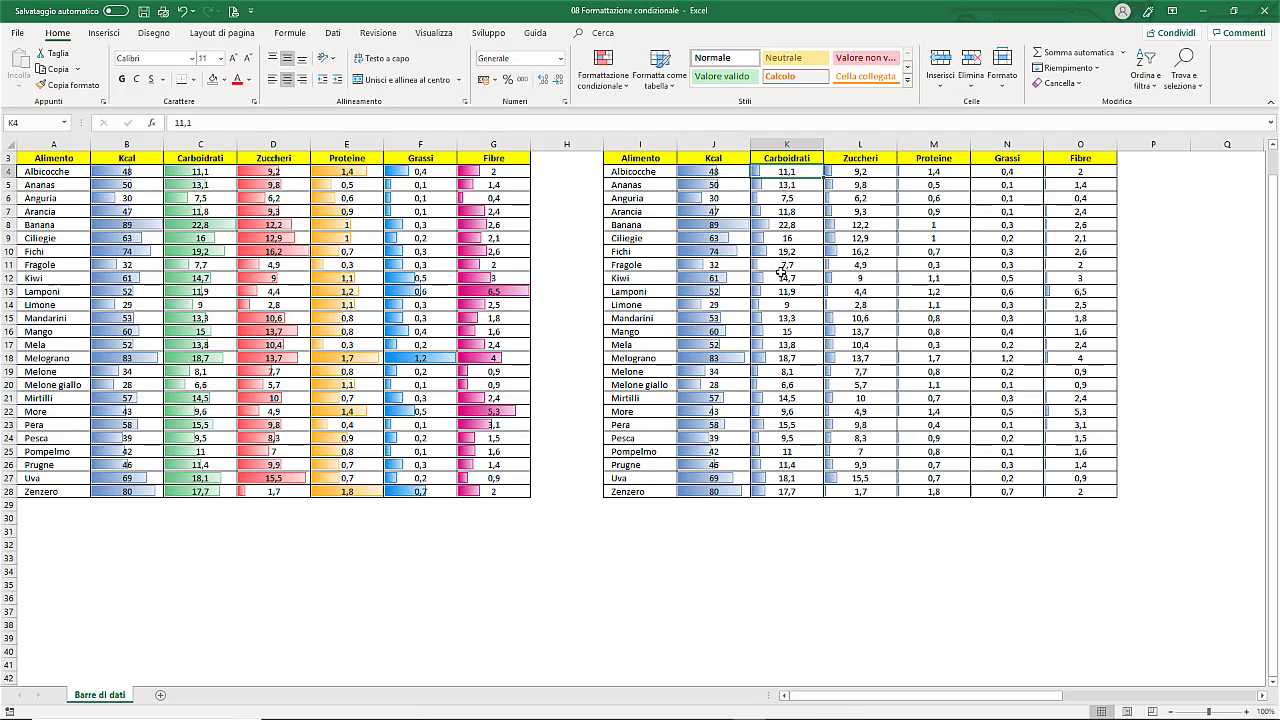
left_click(919, 172)
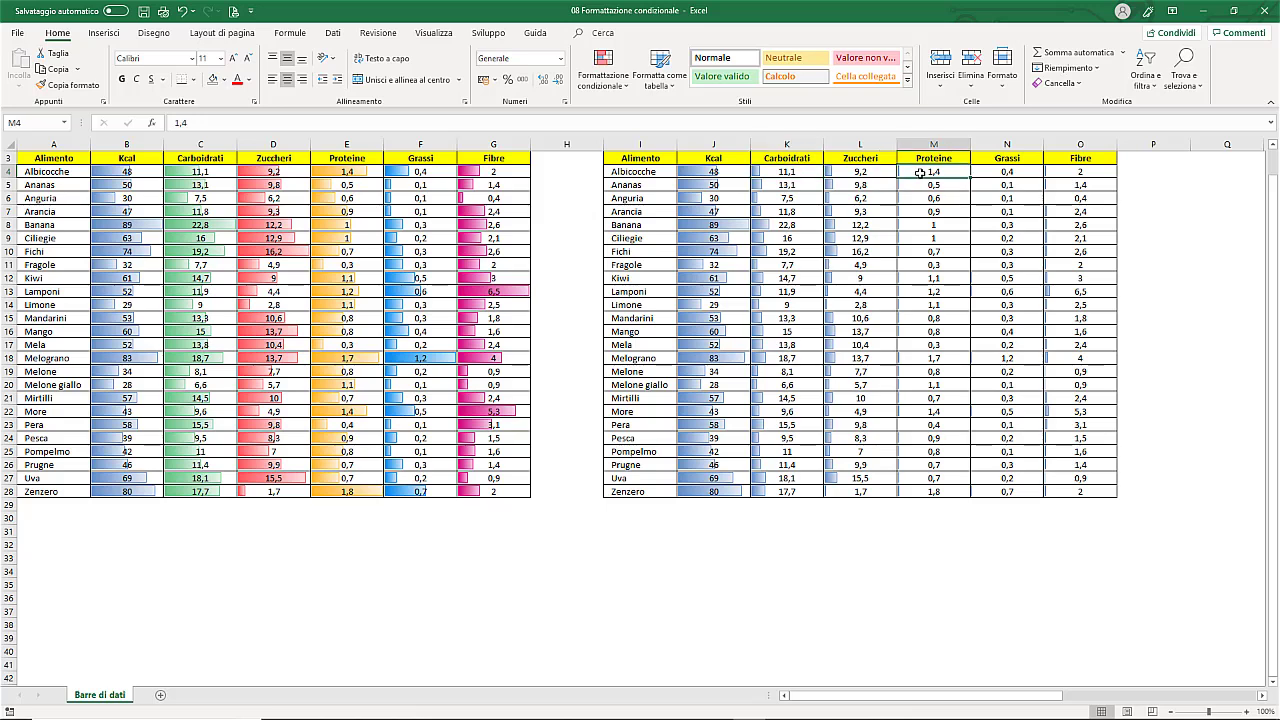
left_click(735, 174)
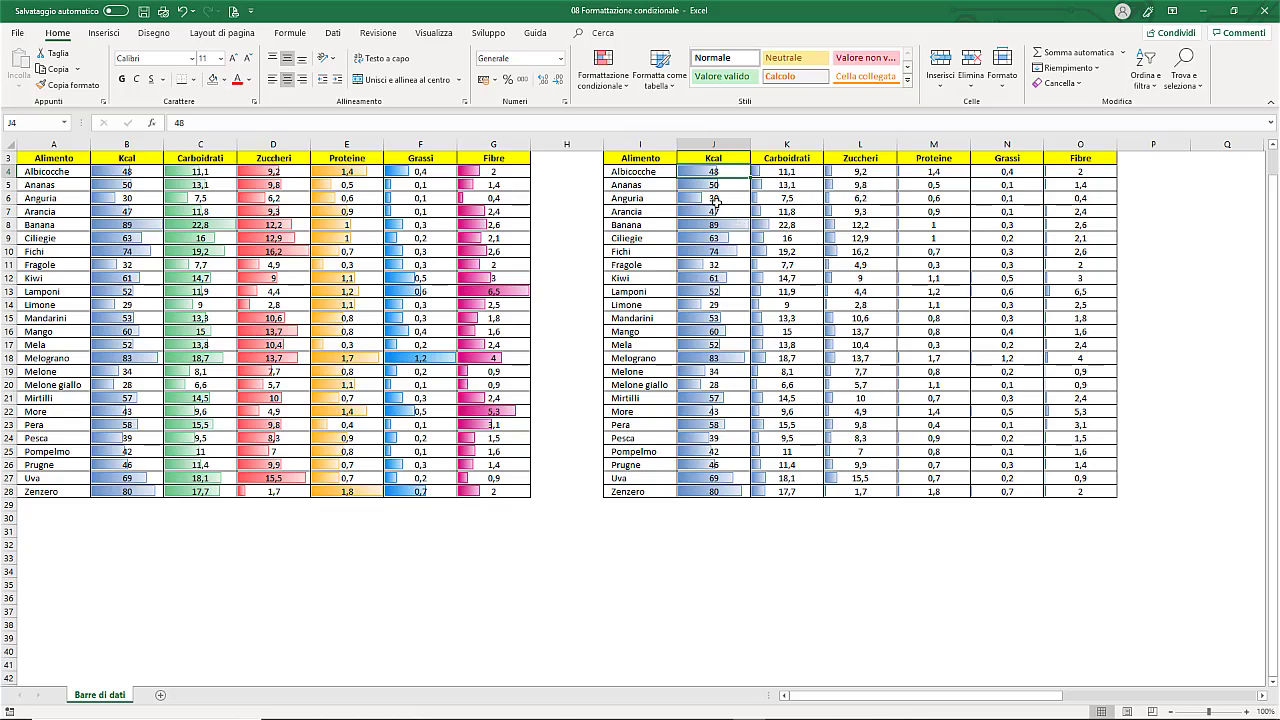
left_click(184, 11)
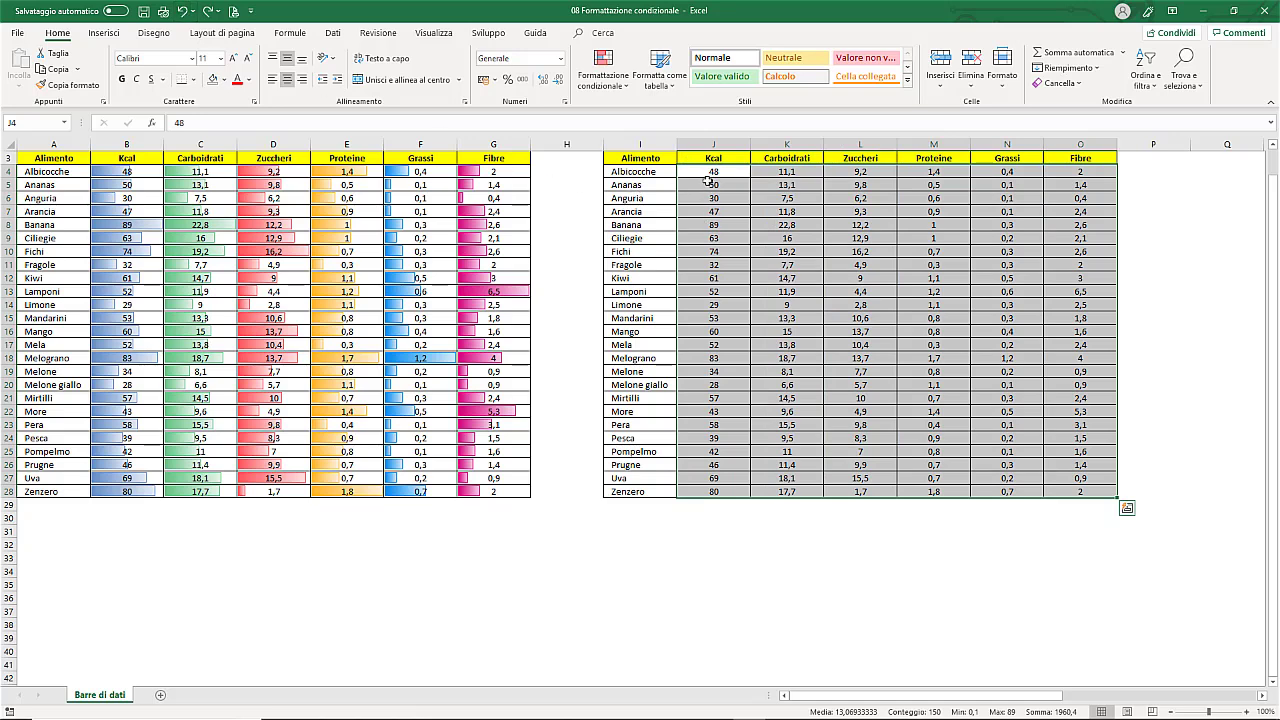
- Give the right table's Kcal values J4:J28 blue gradient data bars
left_click(707, 172)
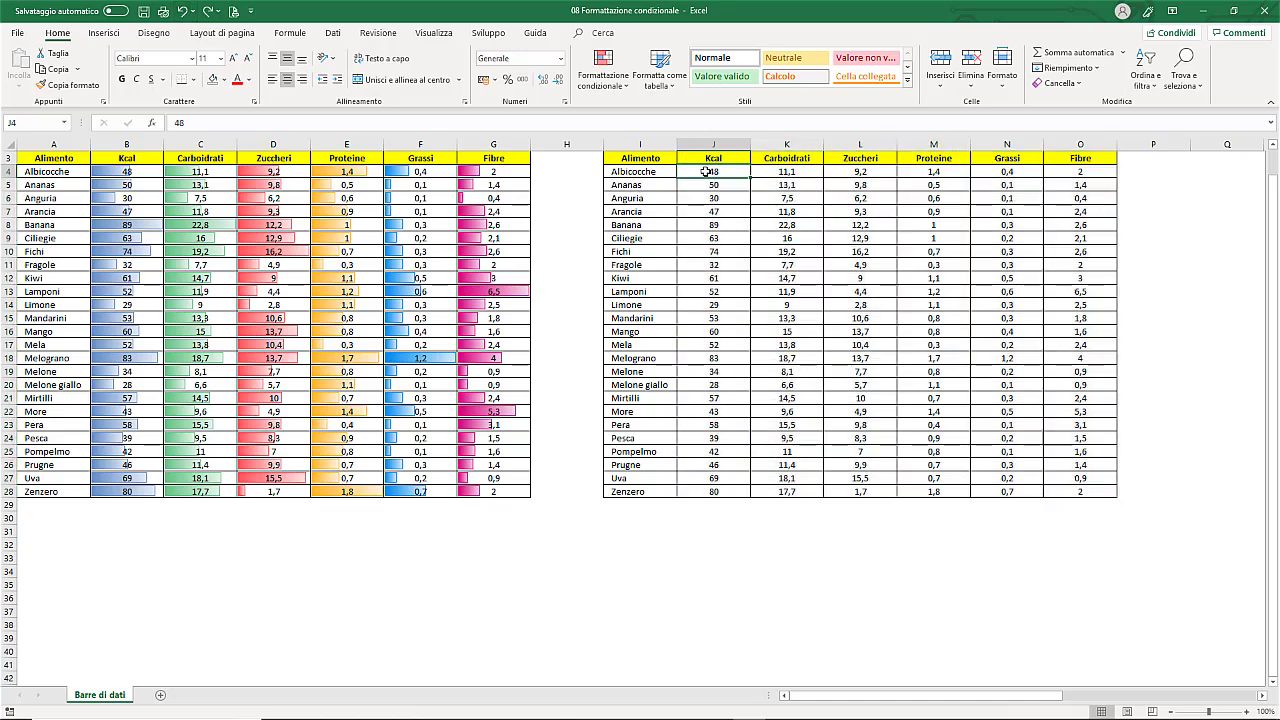
left_click_drag(707, 172, 700, 489)
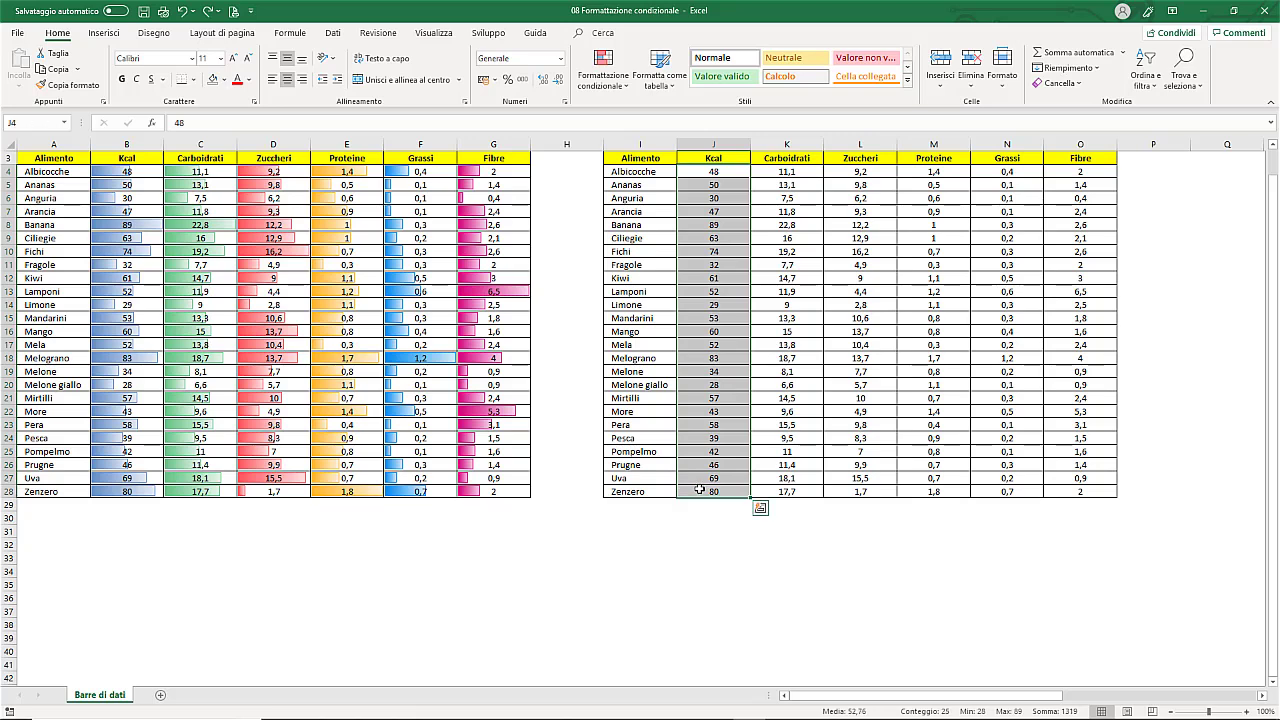
left_click(607, 80)
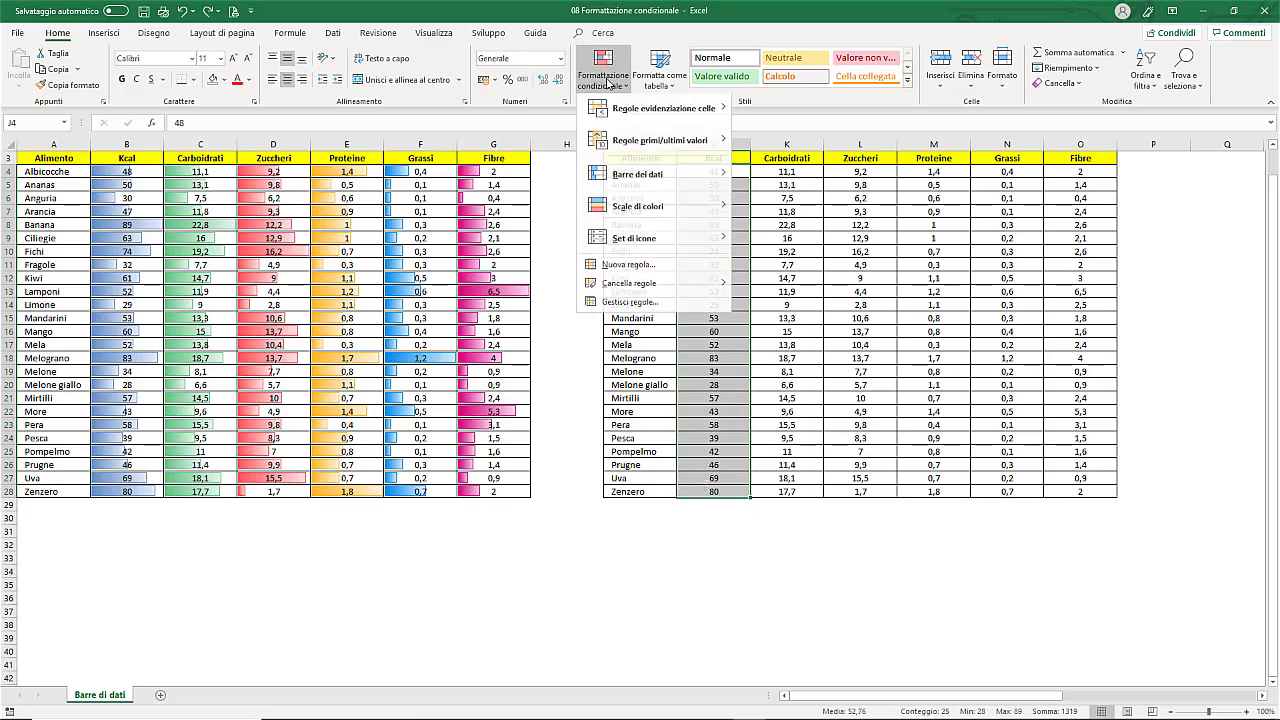
mouse_move(652, 178)
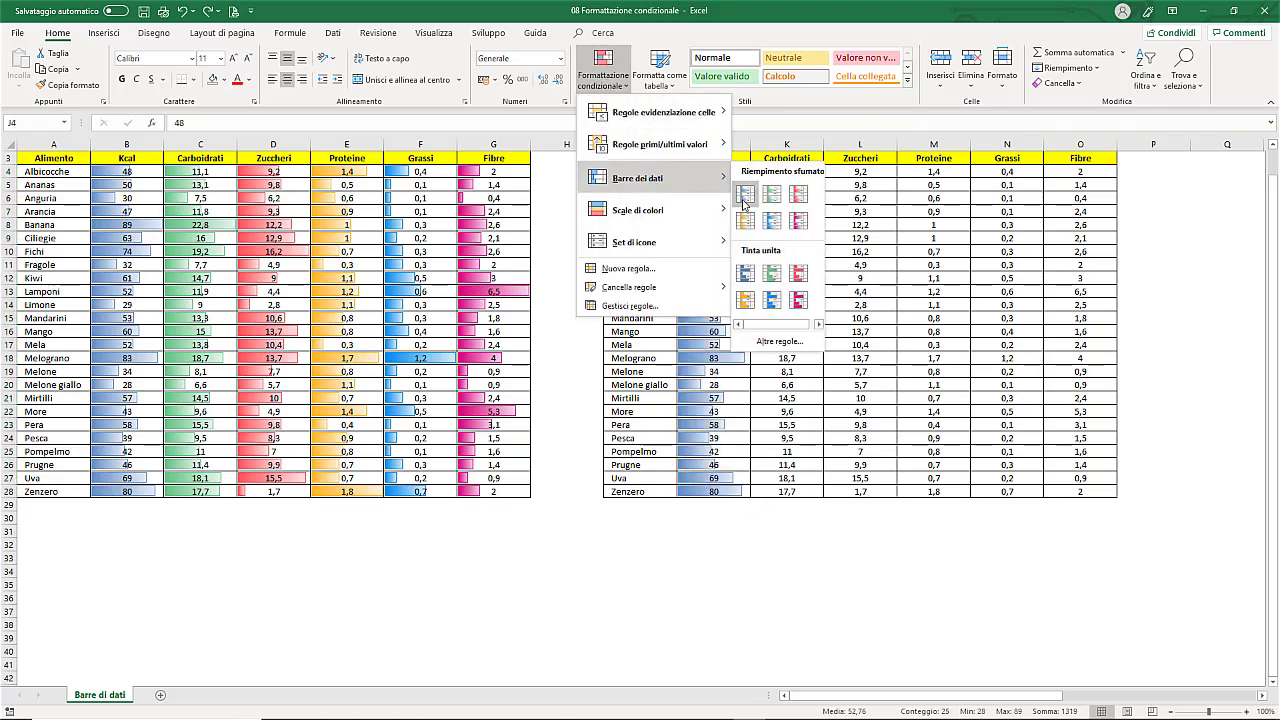
left_click(743, 198)
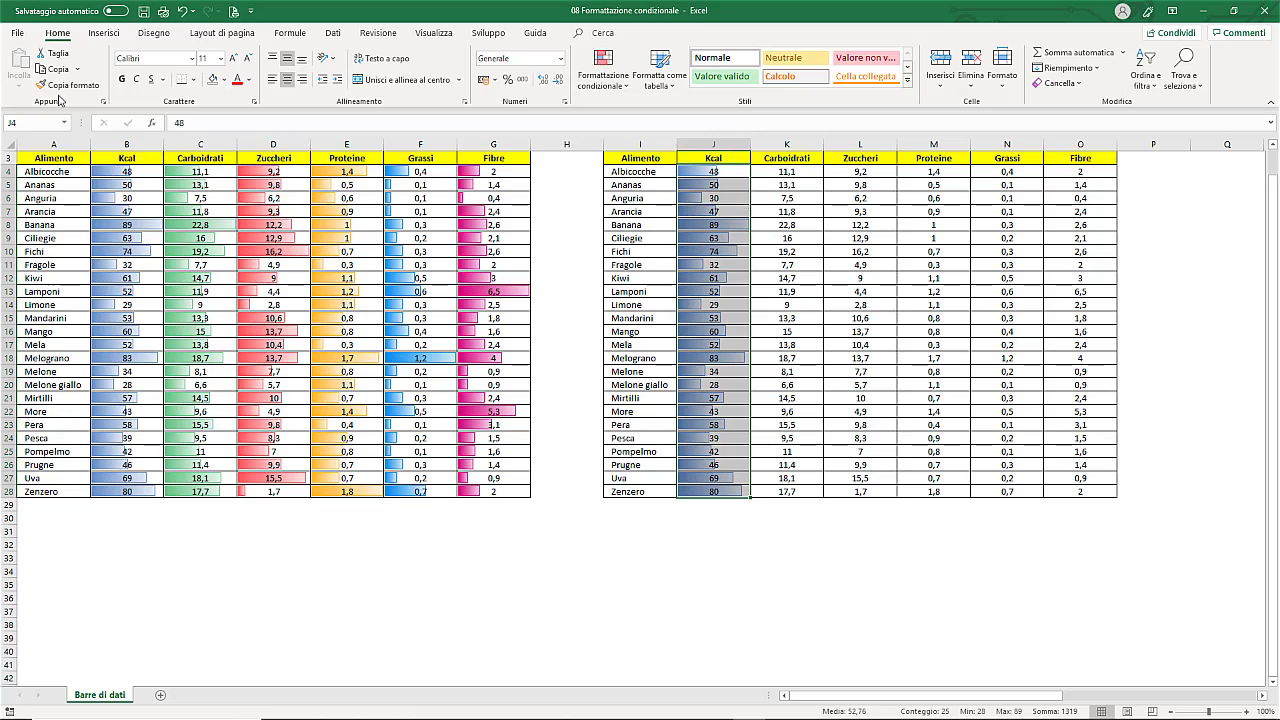
- Copy the Kcal data bars onto the Carboidrati, Zuccheri, Proteine, Grassi and Fibre columns with Copia formato
left_click(62, 85)
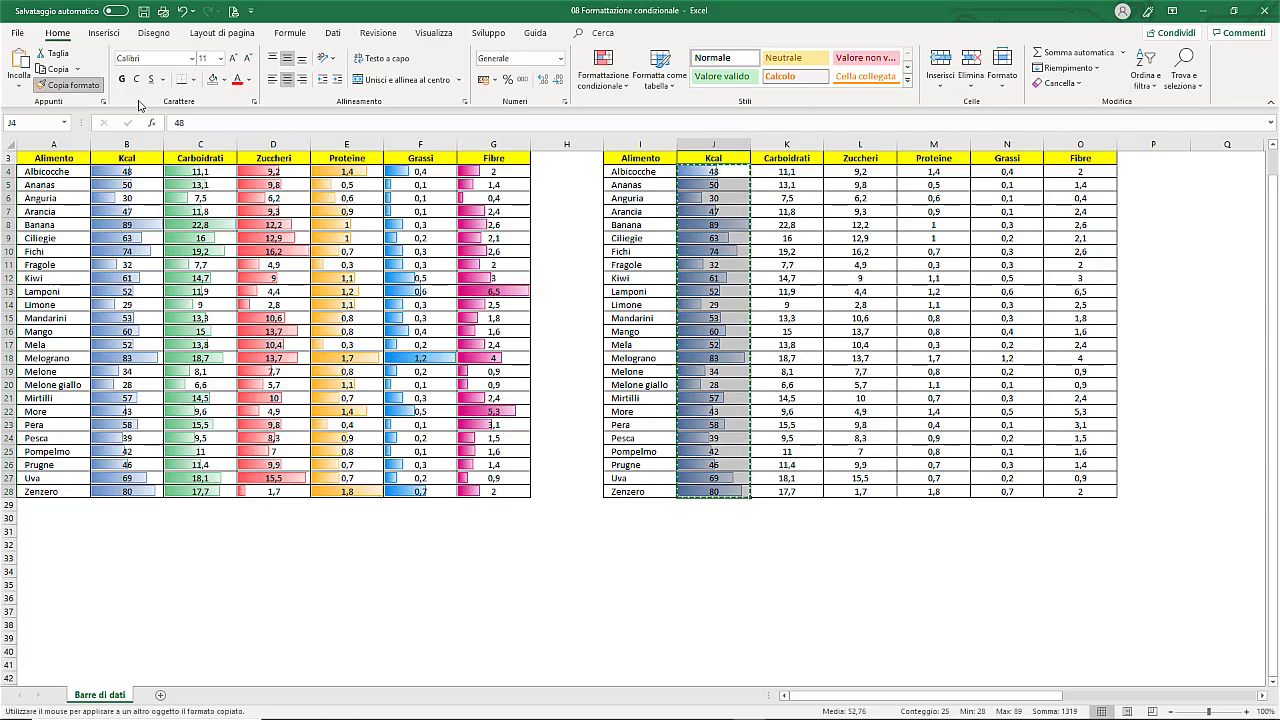
left_click(787, 171)
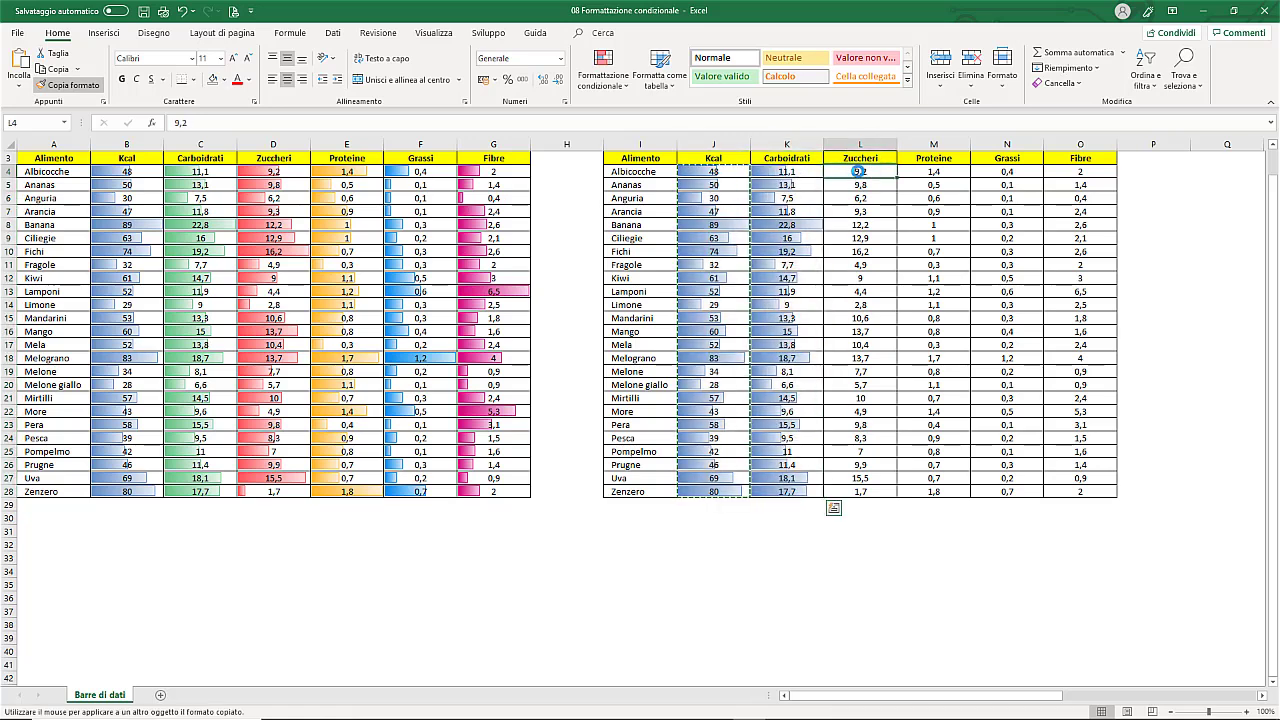
left_click(859, 172)
left_click(918, 173)
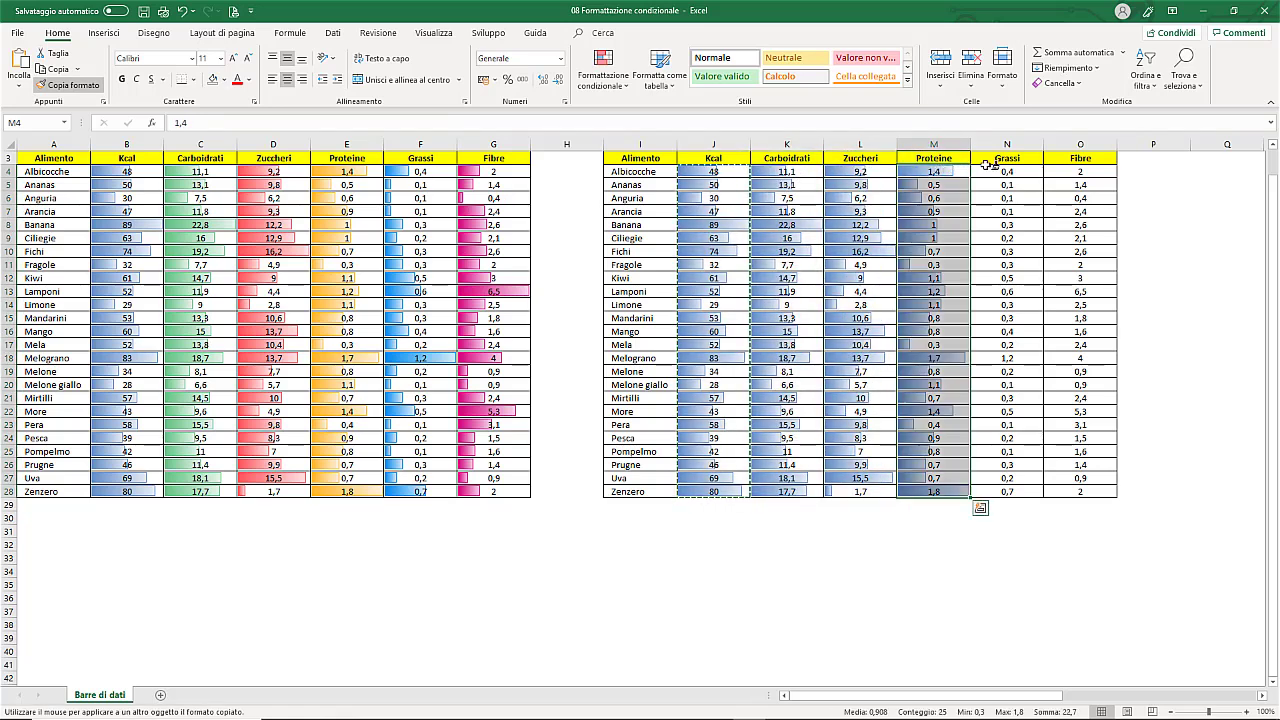
left_click(1000, 172)
left_click(1095, 172)
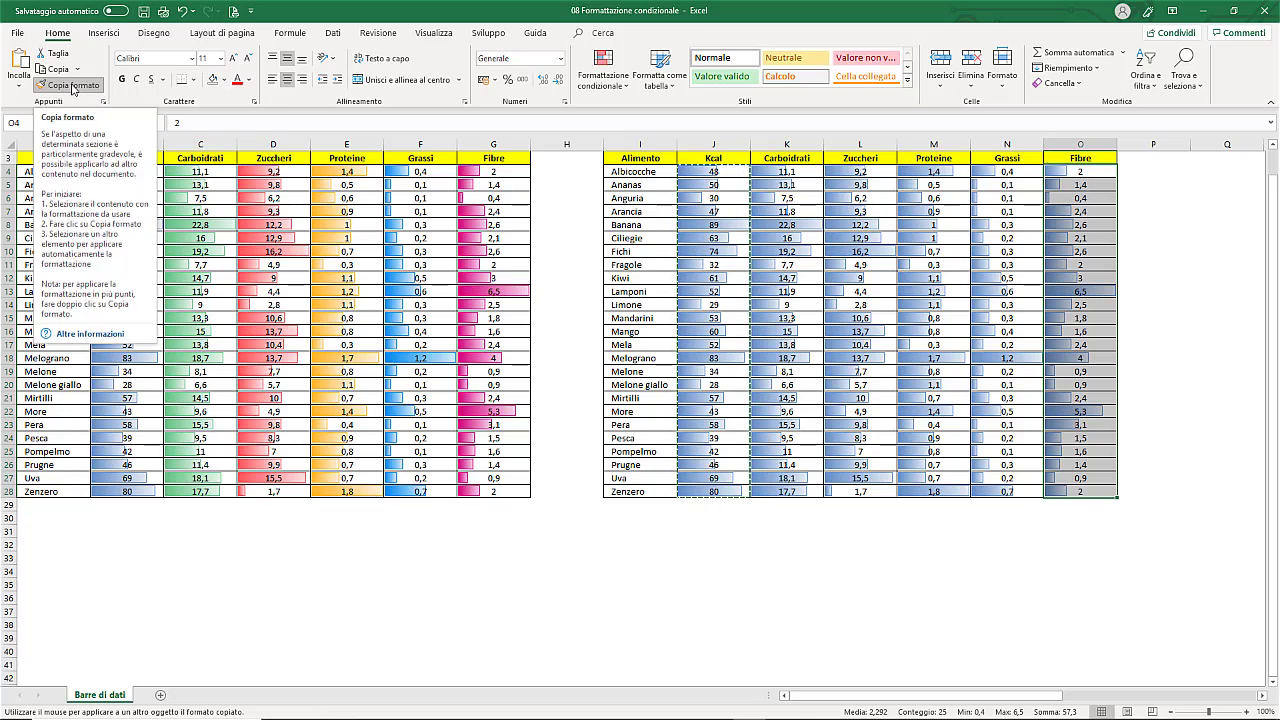
left_click(72, 88)
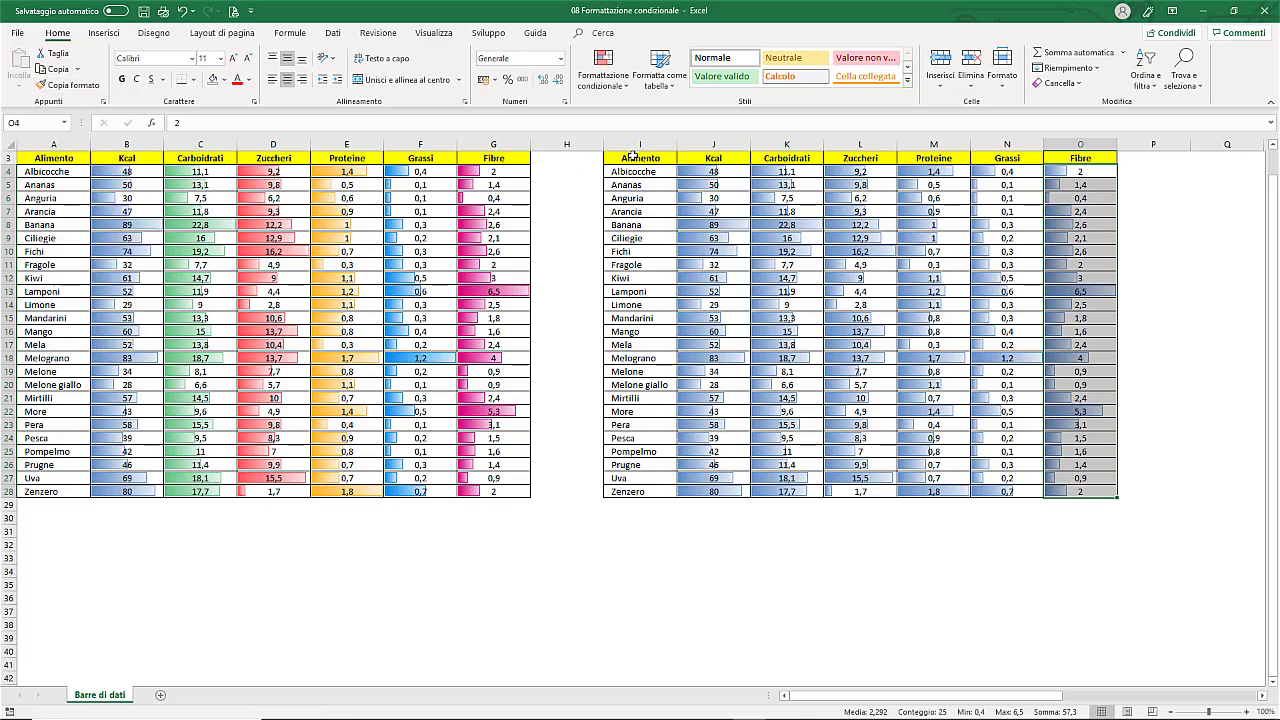
- Select the second monthly table's amounts X4:X16, including TOTALE, and open Formattazione condizionale
left_click(632, 156)
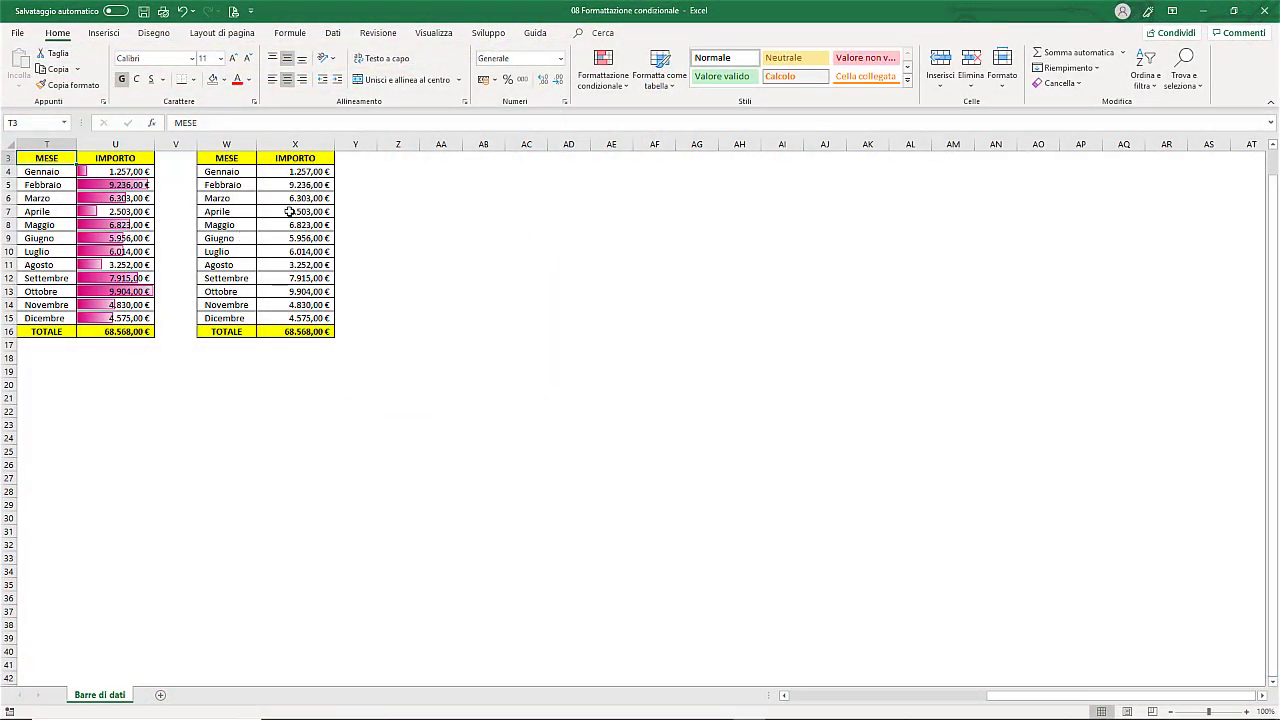
left_click(293, 172)
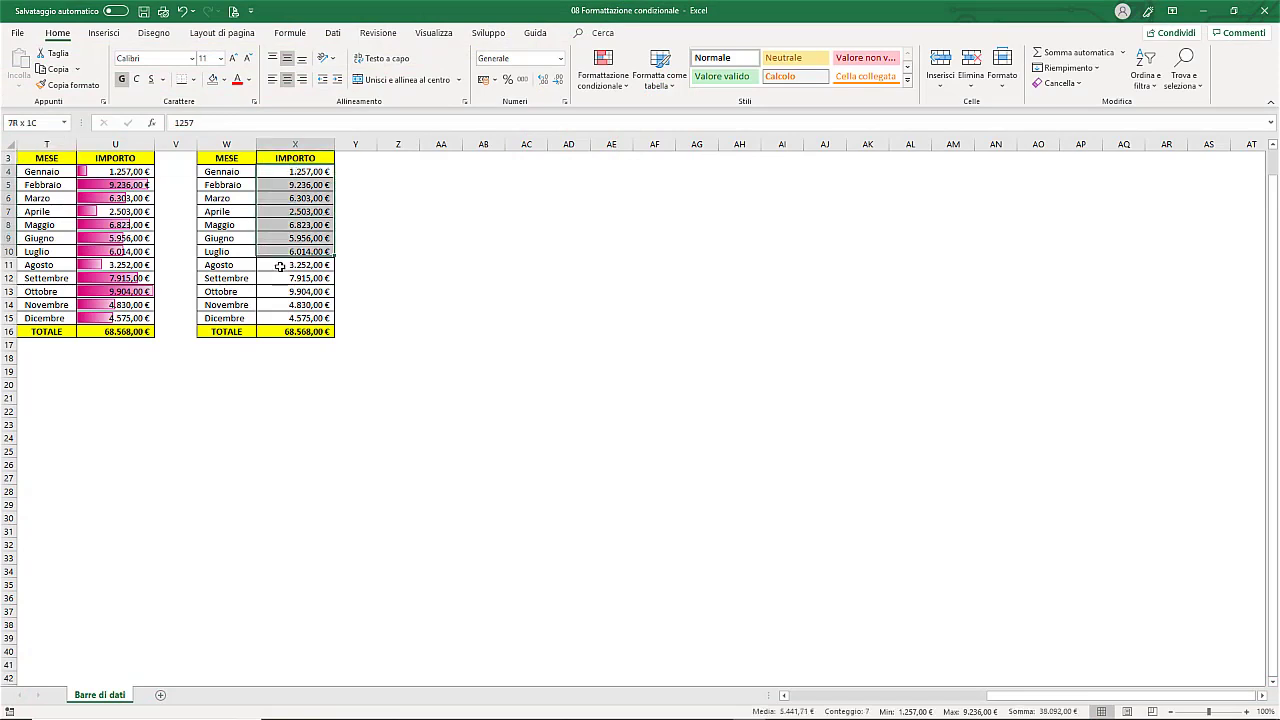
left_click_drag(293, 172, 300, 331)
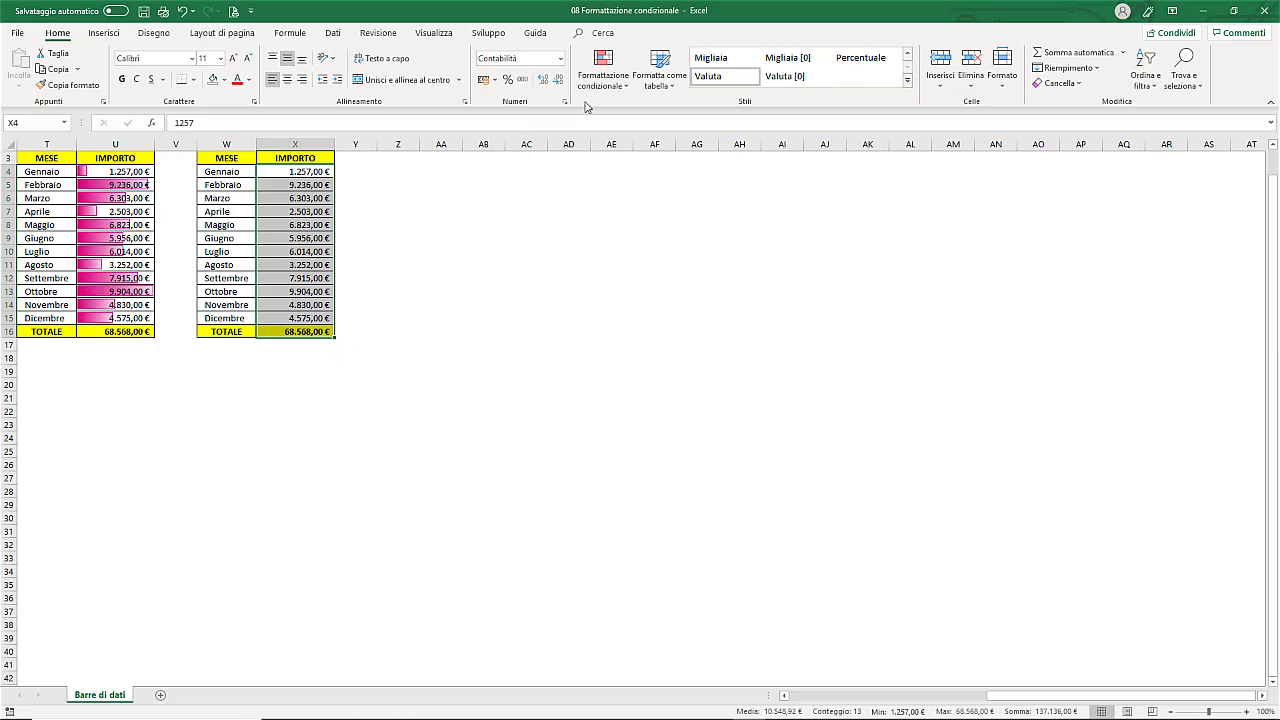
left_click(616, 80)
mouse_move(638, 178)
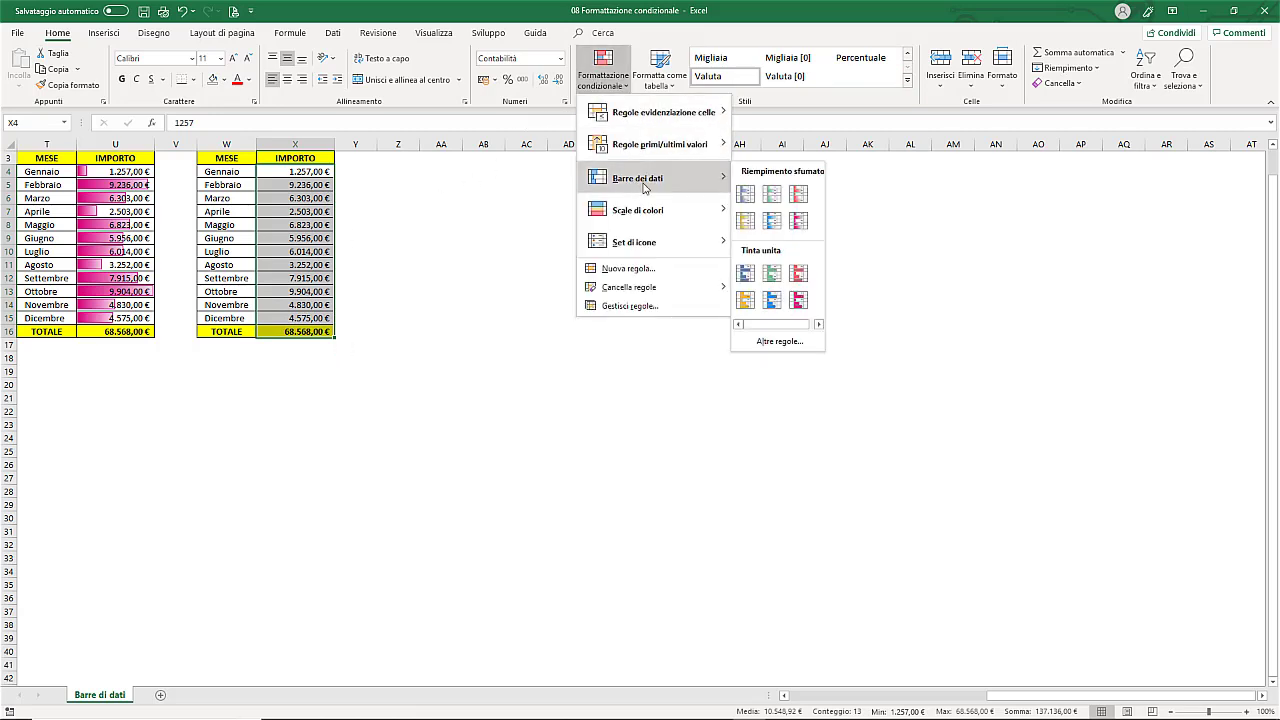
- Apply red gradient data bars to X4:X16, then check the SOMMA formula in the TOTALE cell
left_click(803, 194)
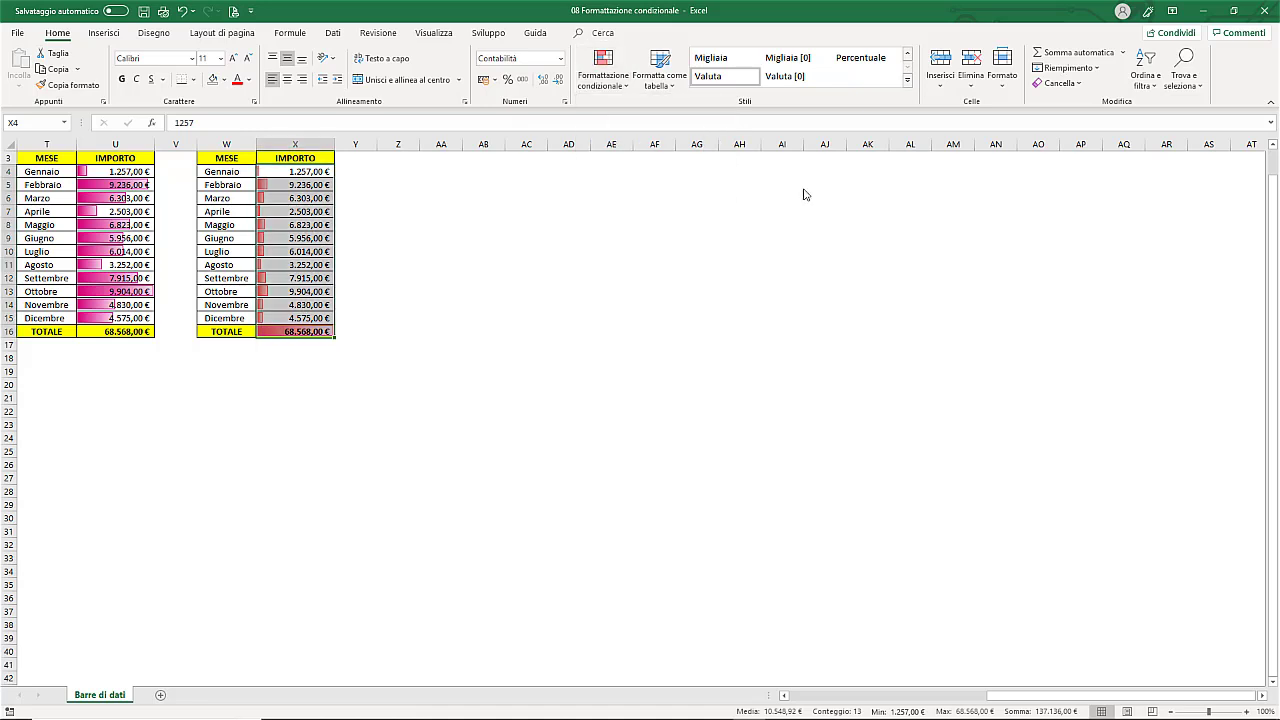
left_click(347, 330)
left_click(303, 331)
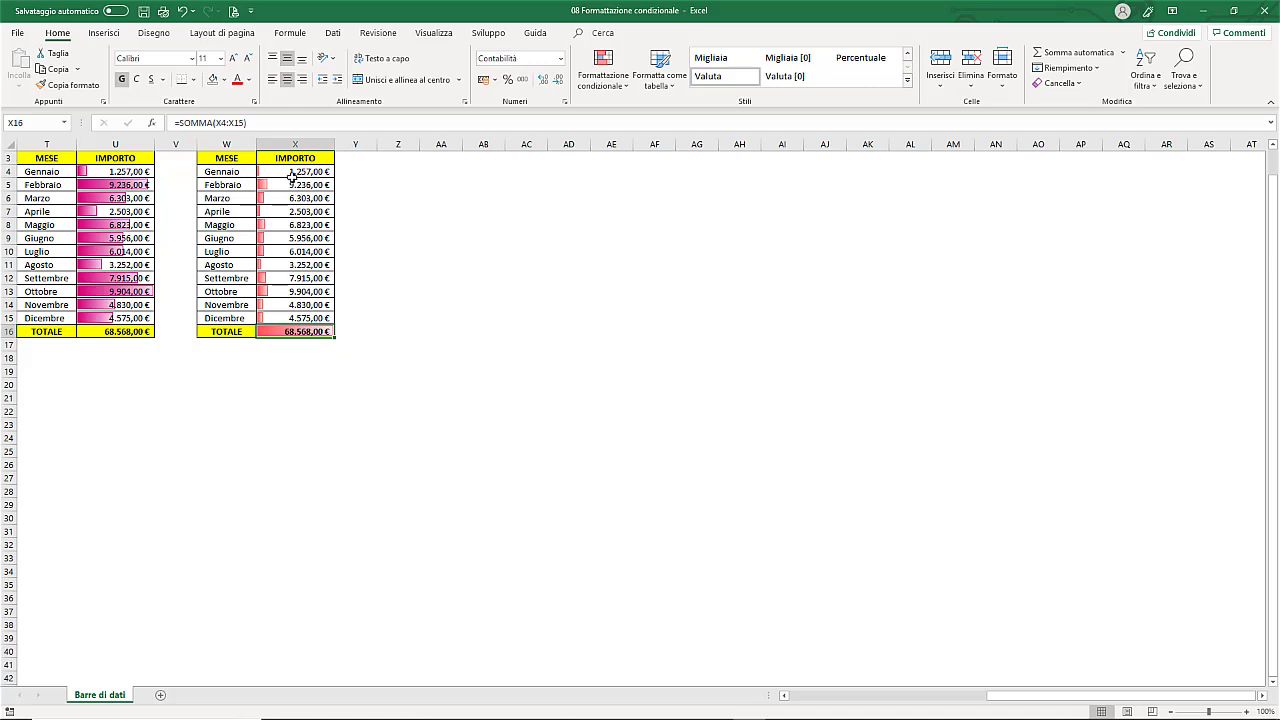
left_click_drag(290, 173, 287, 318)
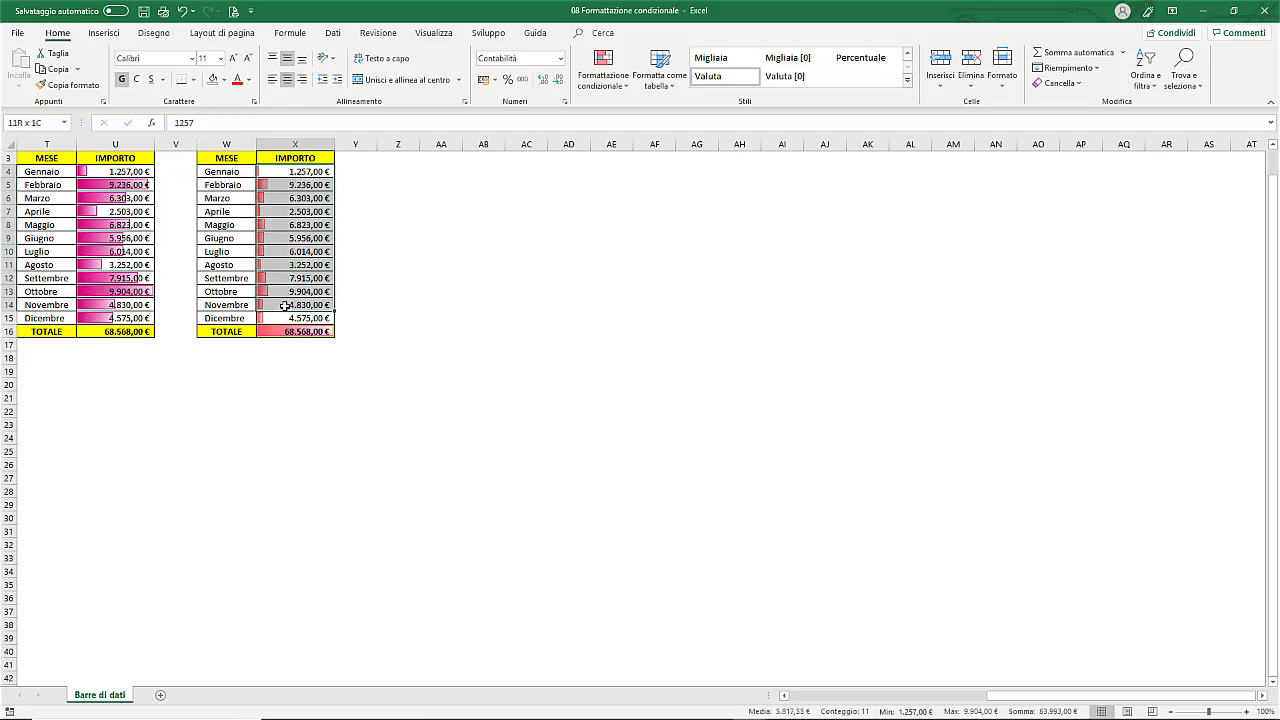
left_click(230, 161)
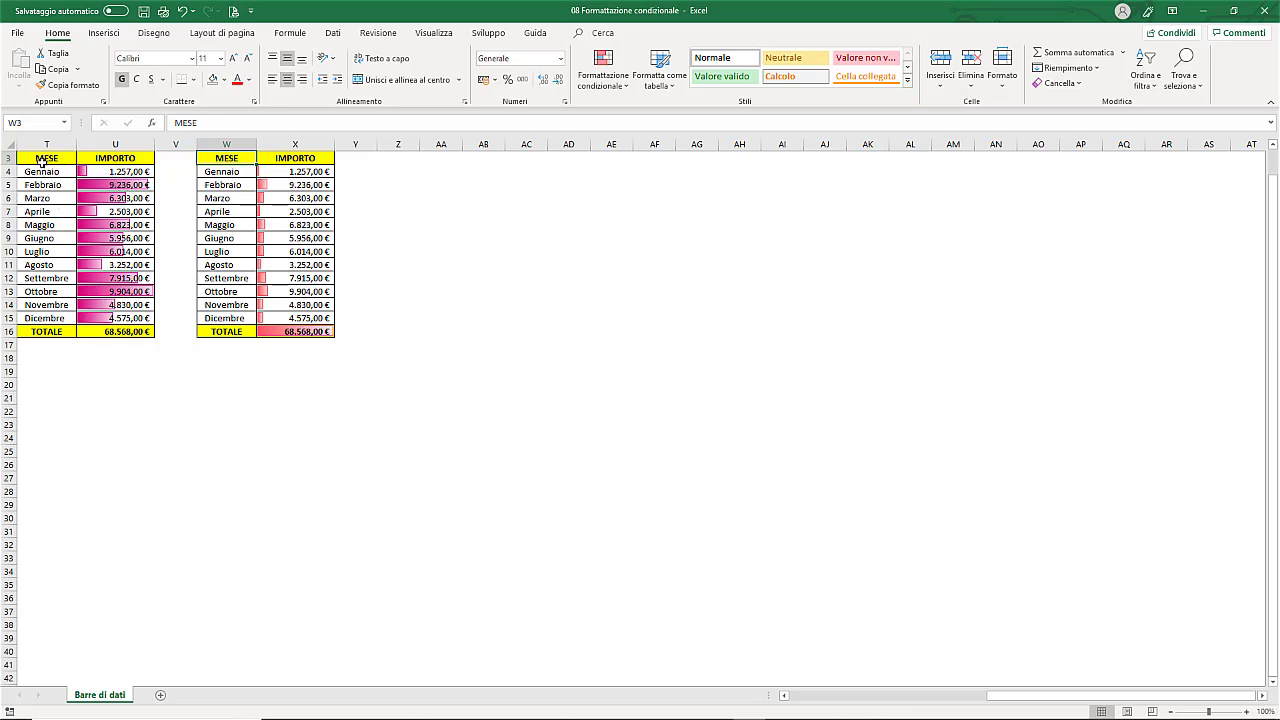
- Reselect amounts X4:X16 with the total and open the Formattazione condizionale menu
left_click(44, 162)
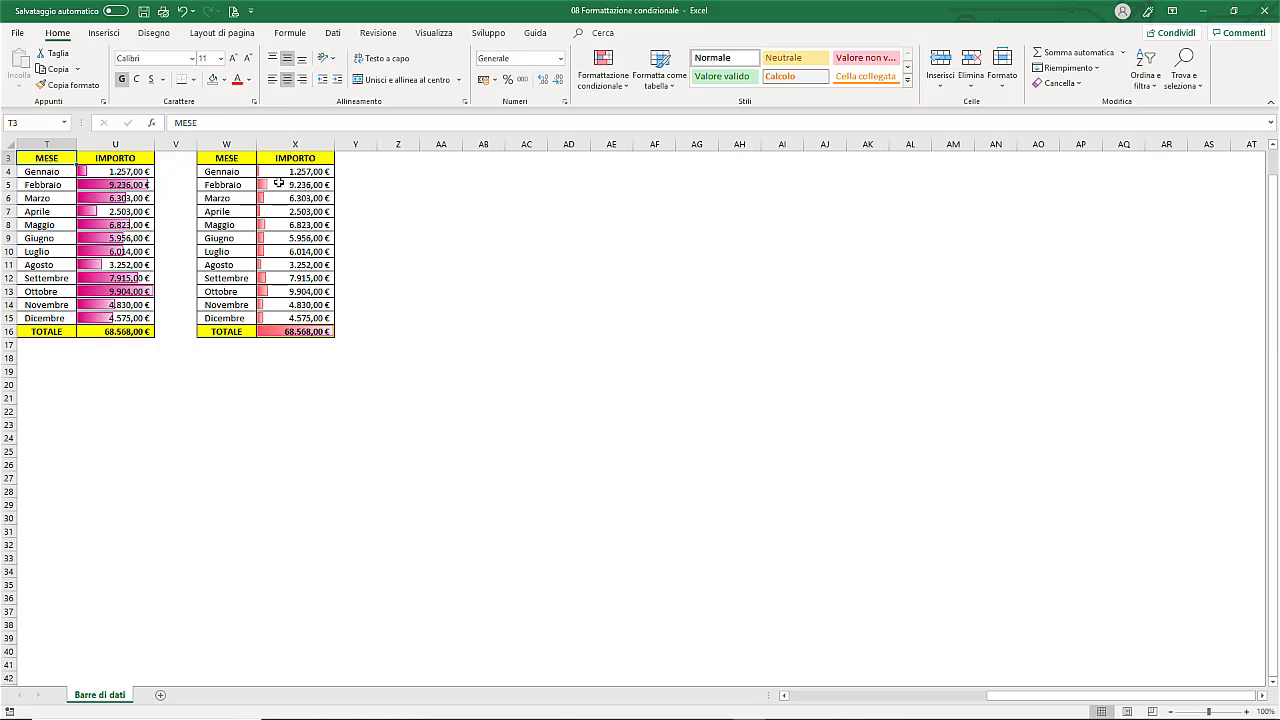
left_click_drag(297, 170, 289, 331)
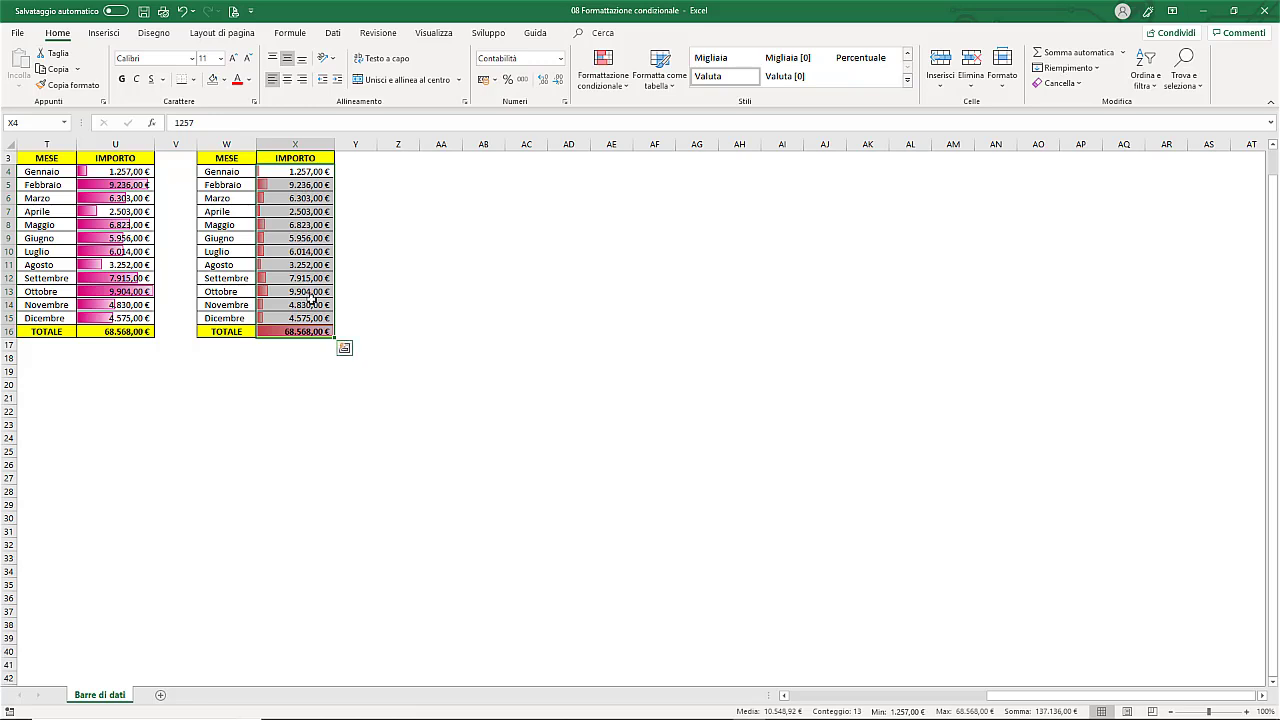
left_click(610, 86)
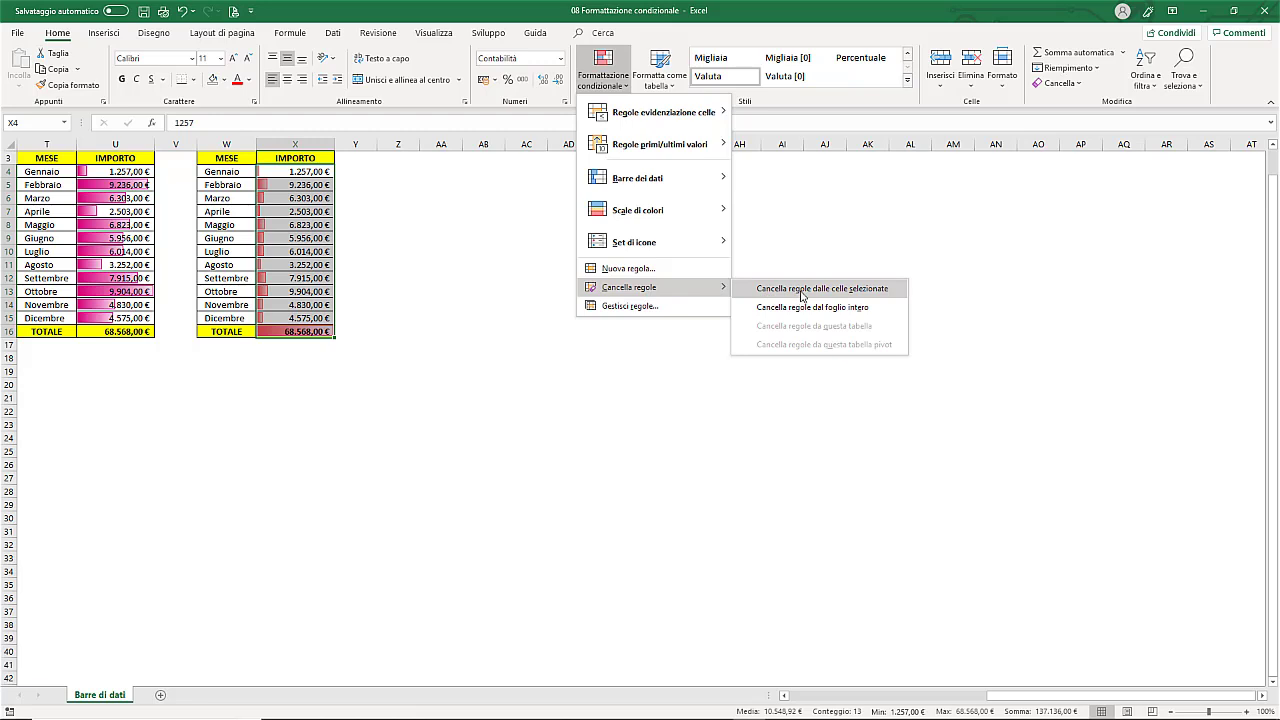
- In Gestisci regole, change the red data bar rule's range to =$X$4:$X$15 and apply it
left_click(638, 310)
left_click(521, 370)
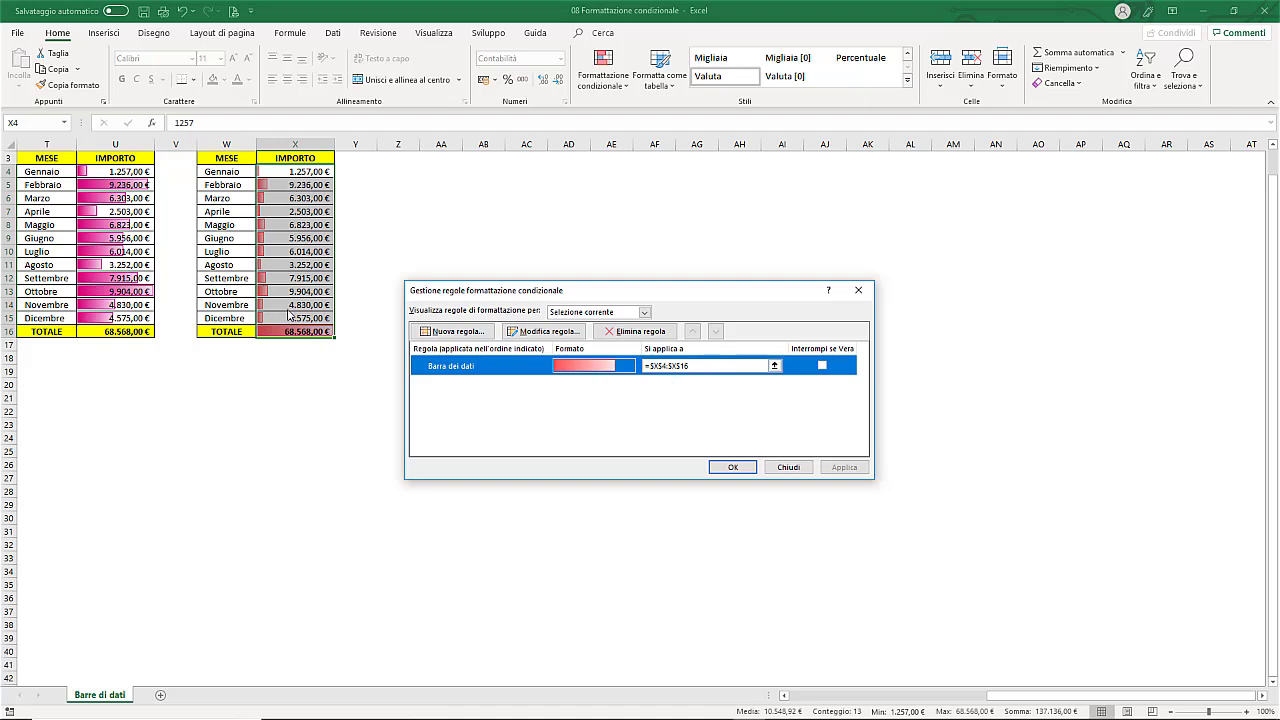
left_click(693, 365)
key("BackSpace")
type("5")
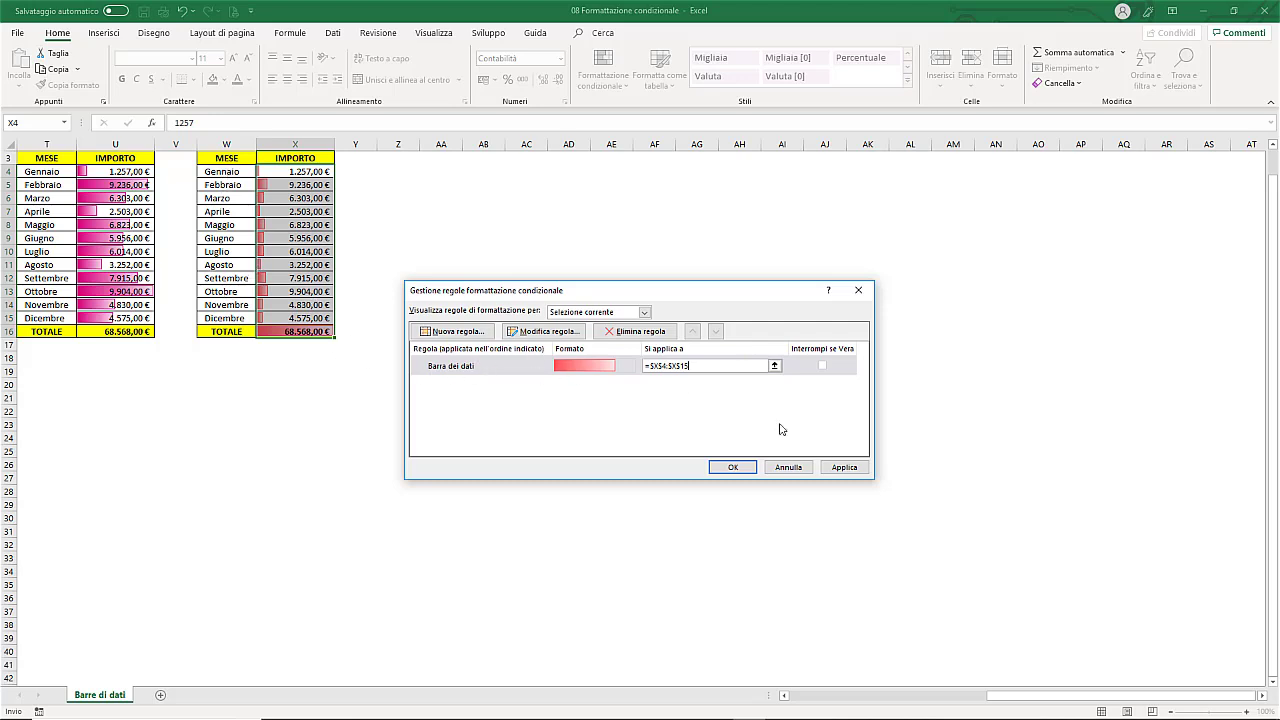
left_click(843, 468)
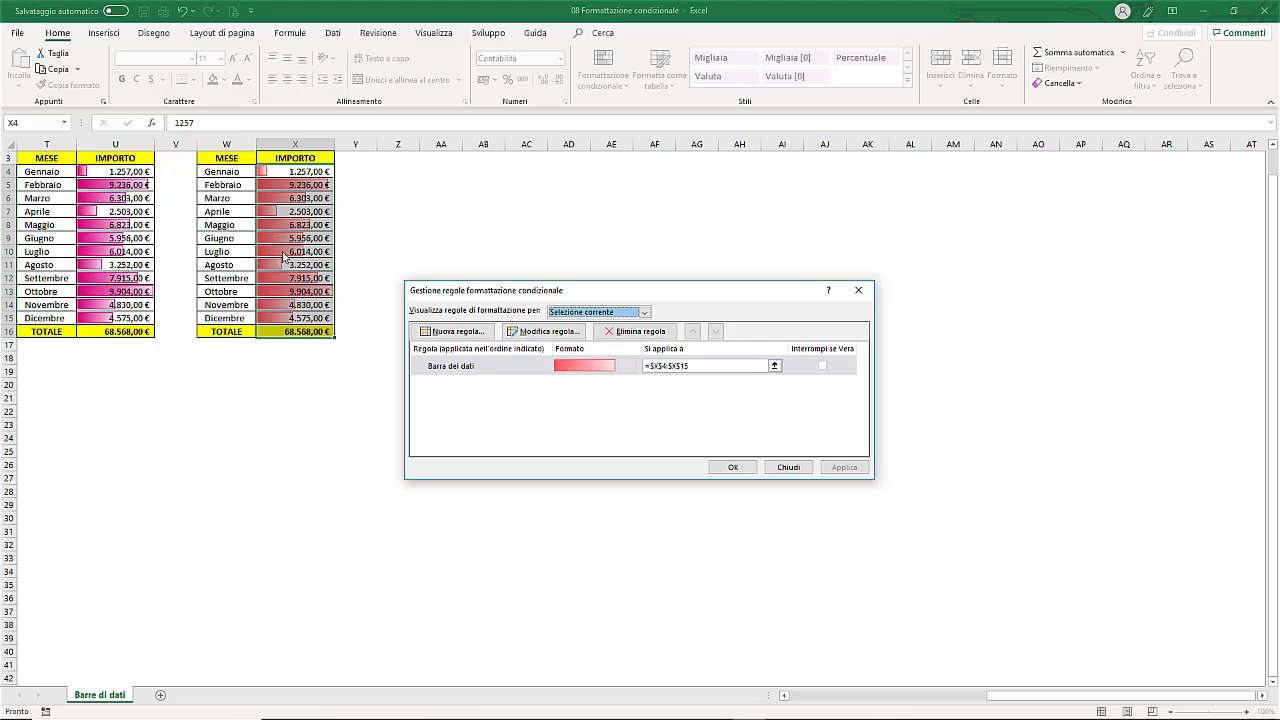
- Confirm the rules manager with OK and deselect the amounts column
left_click(733, 470)
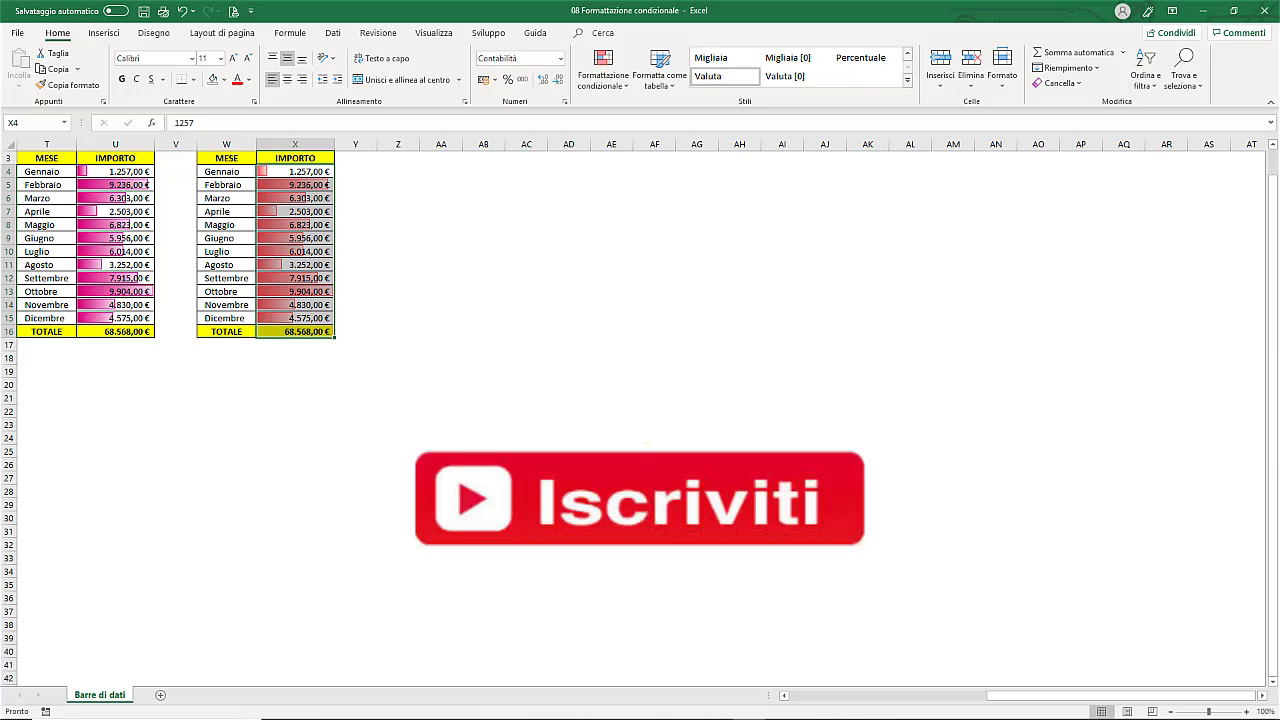
left_click(46, 158)
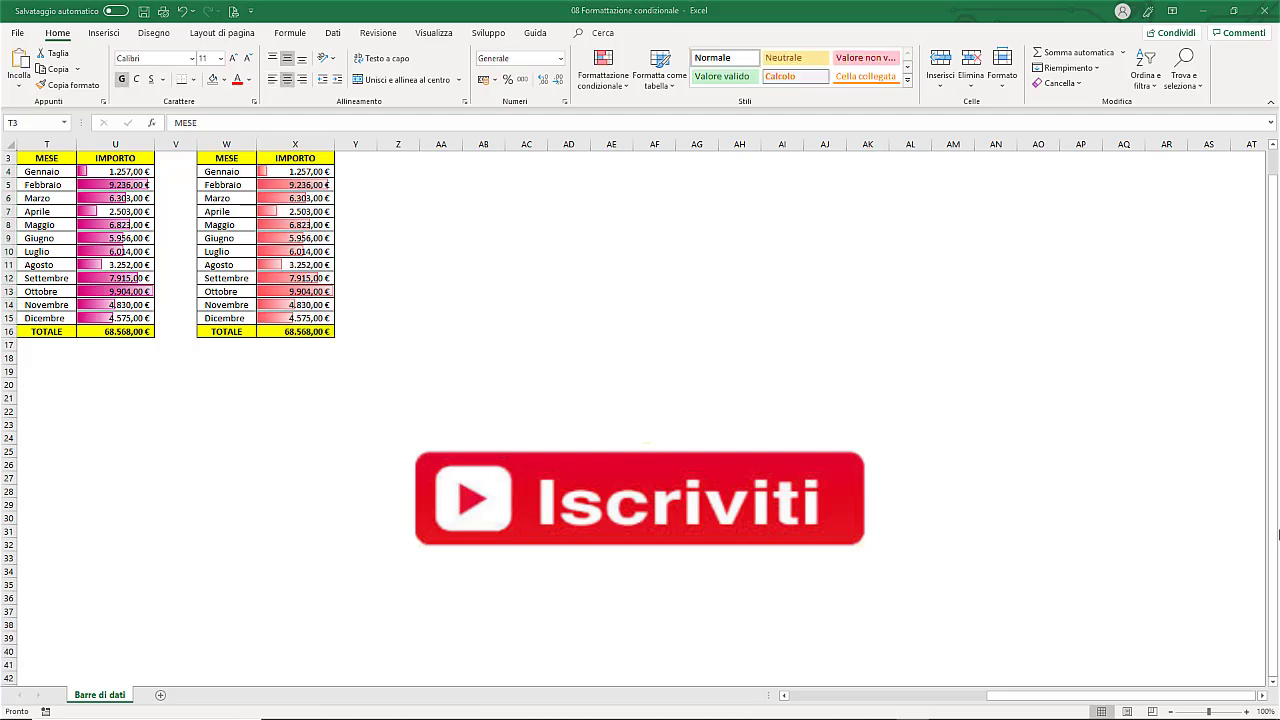